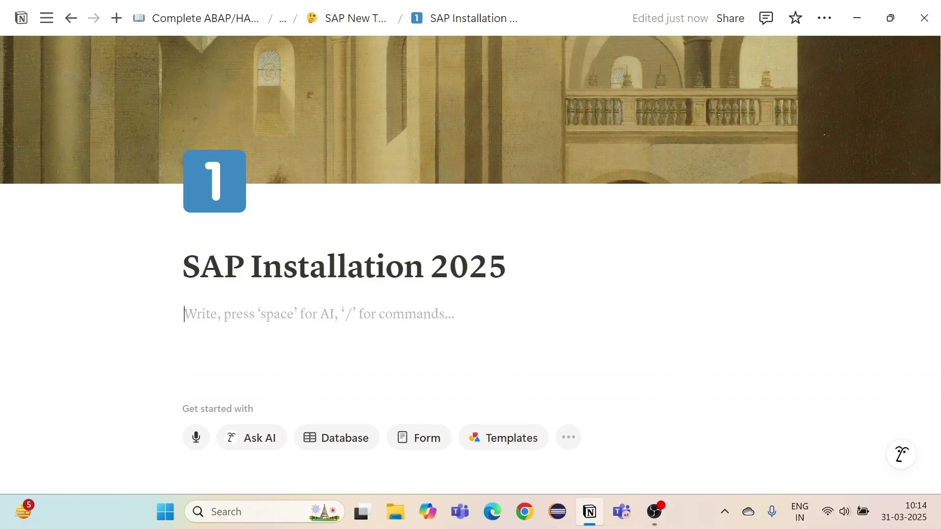
Add bullets defining SAP as Systems Applications and Products in Data Processing, offered in mainly two flavors.
text(- )
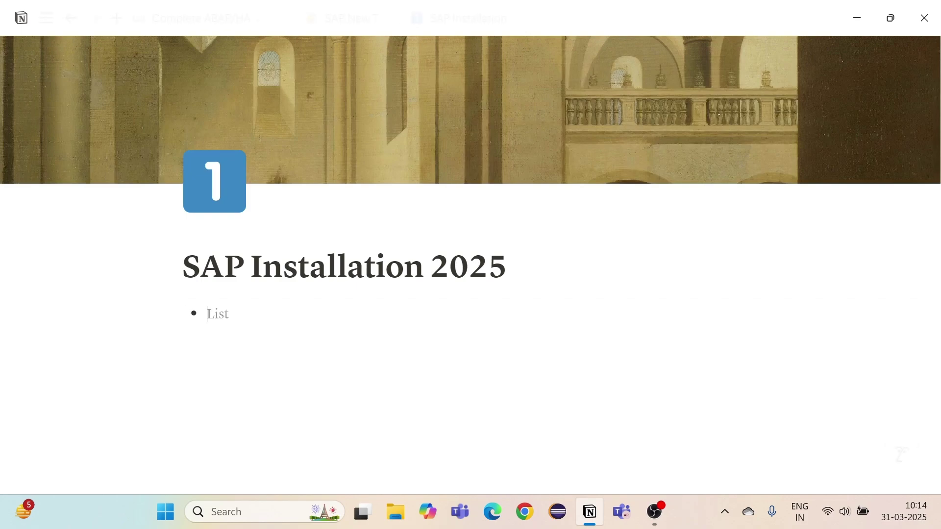
text(SAP stan)
text(ds for system)
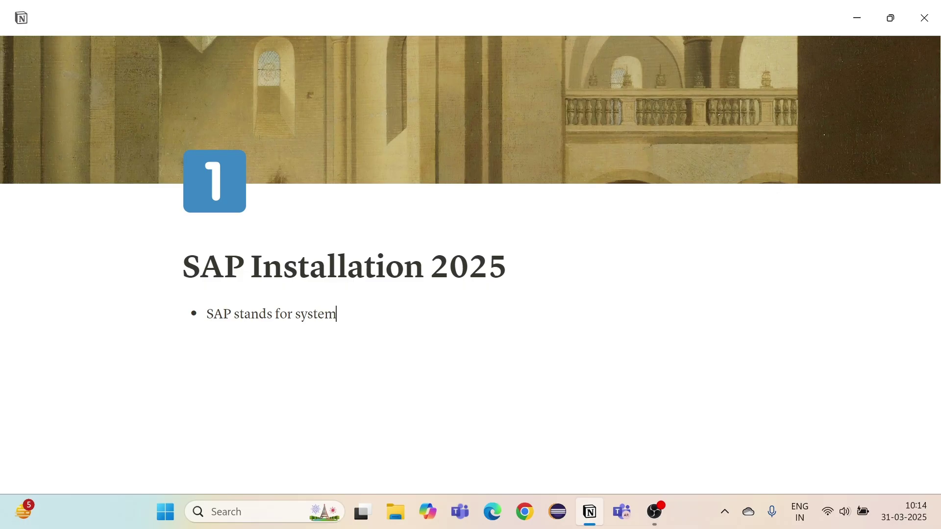
text(appl)
text(c)
text(ation ands)
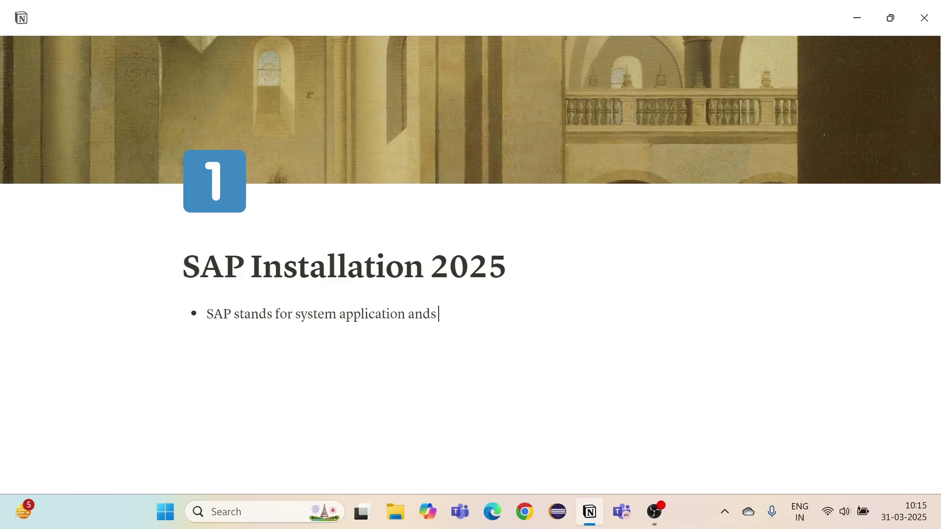
text(produ)
text(cts in real)
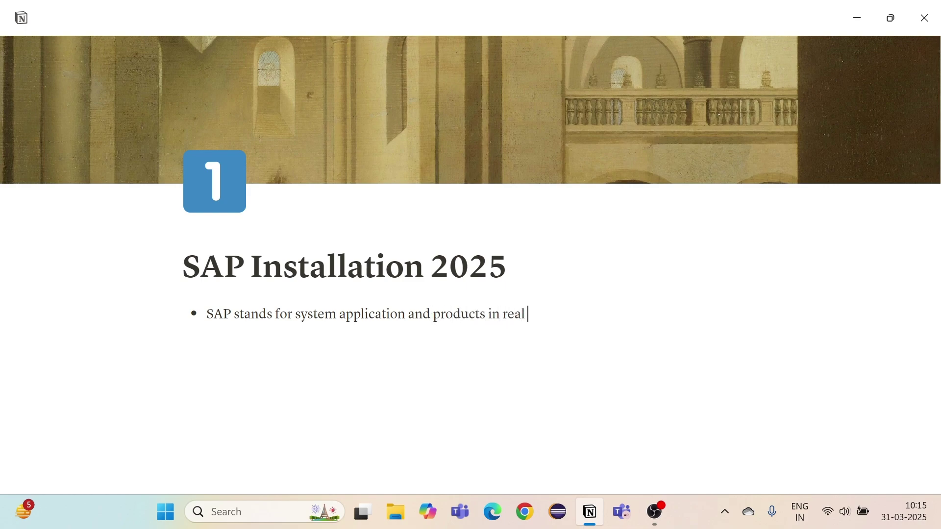
text( time das)
key(BackSpace)
text(ta)
key(ctrl+equal)
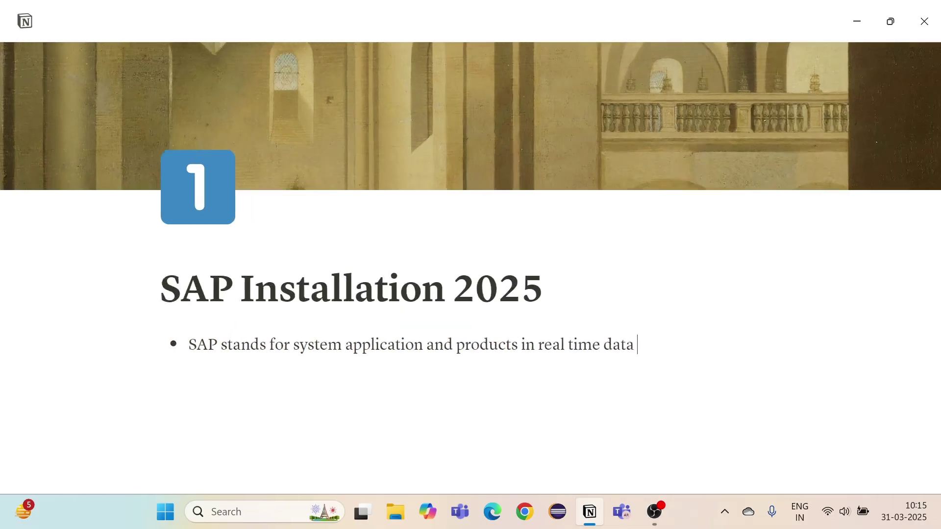
text(proce)
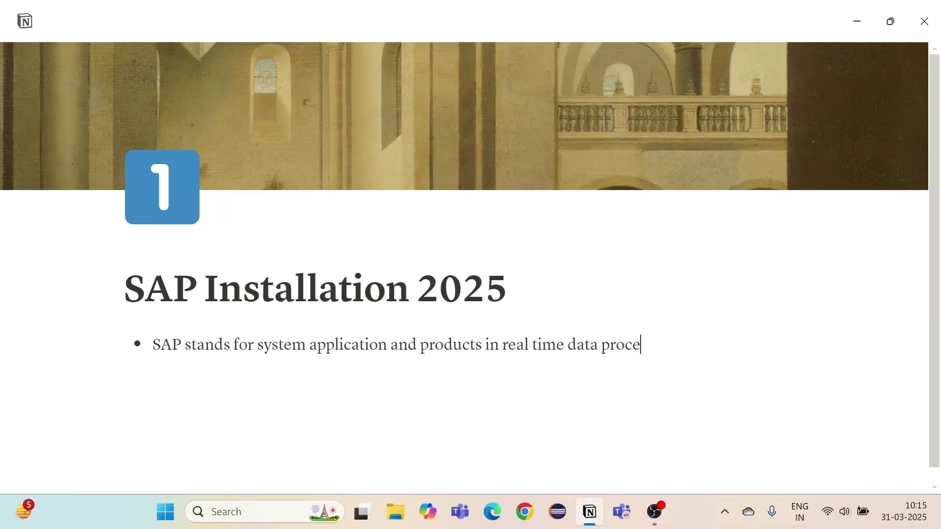
text(ssing.)
key(Return)
text(SAP is)
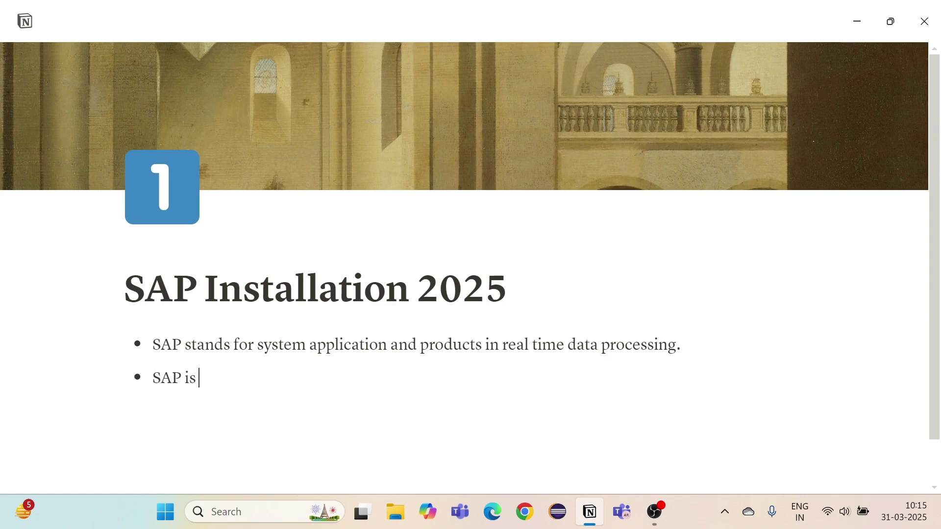
text( offering th)
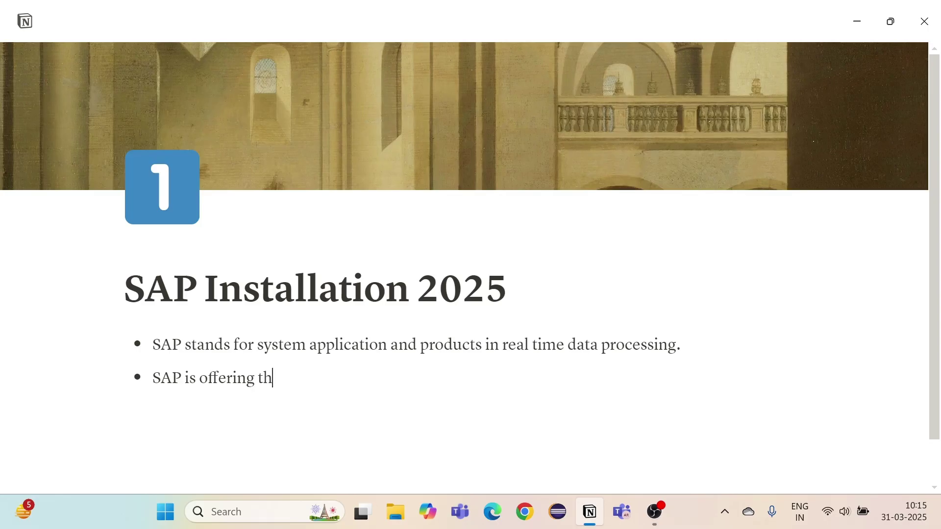
text(is softw)
text(are into ma)
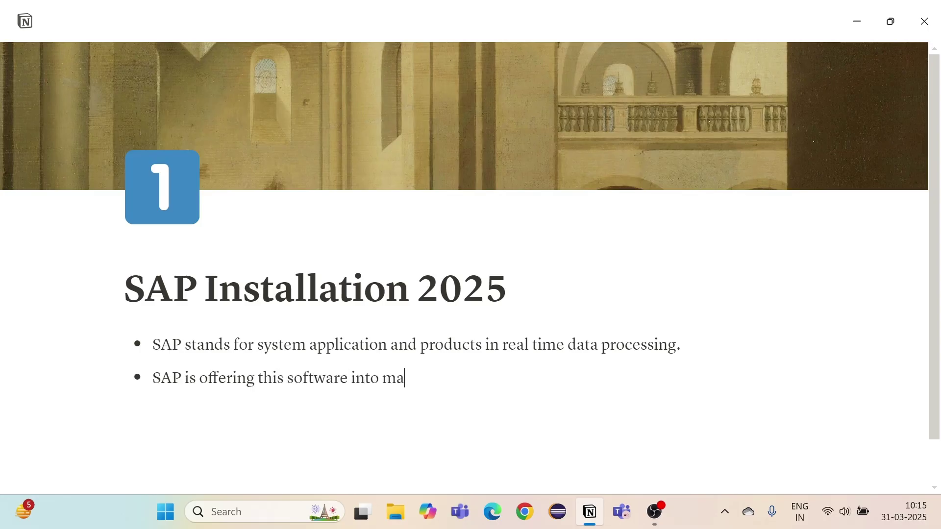
text(inly two )
text(flavors)
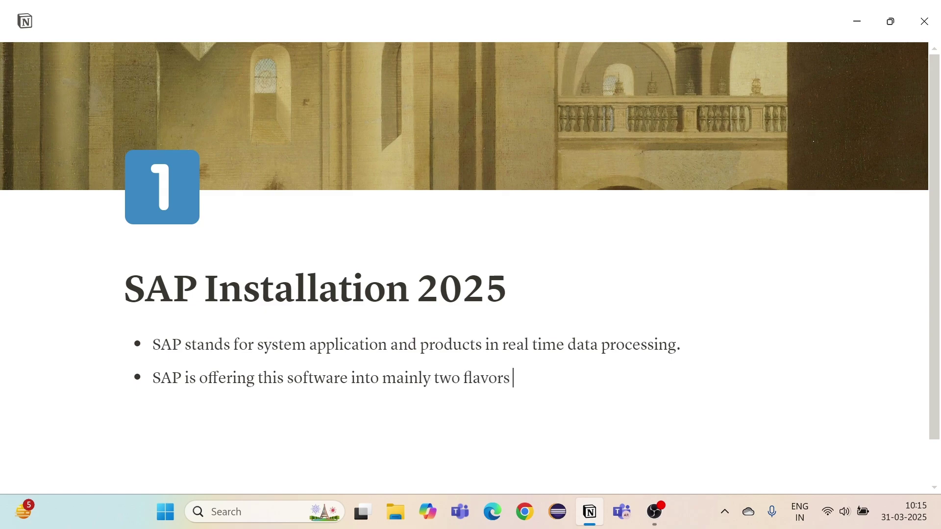
scroll(471, 264, down, 1)
List 'SAP On-Premise System' and 'SAP On-Cloud System' as numbered items i and ii.
key(Return)
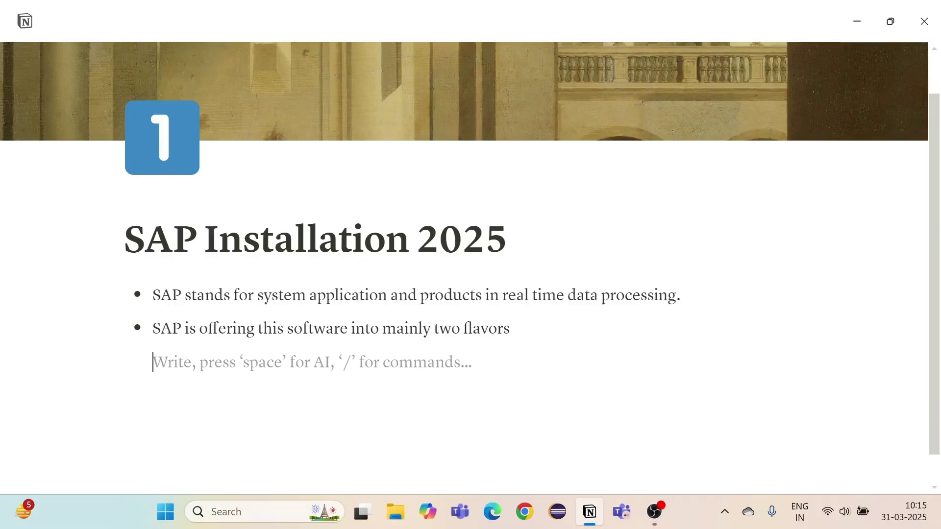
text(i. SAP)
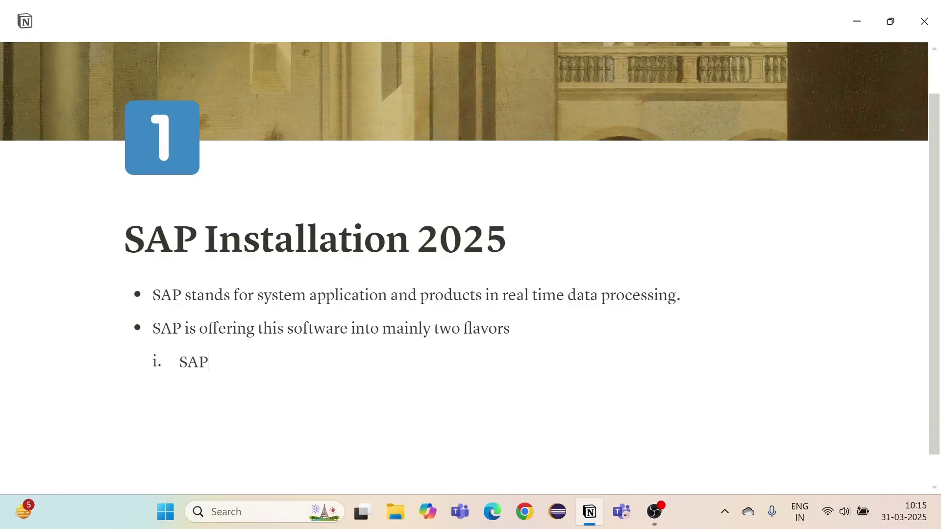
text(On-P)
text(remise Syst)
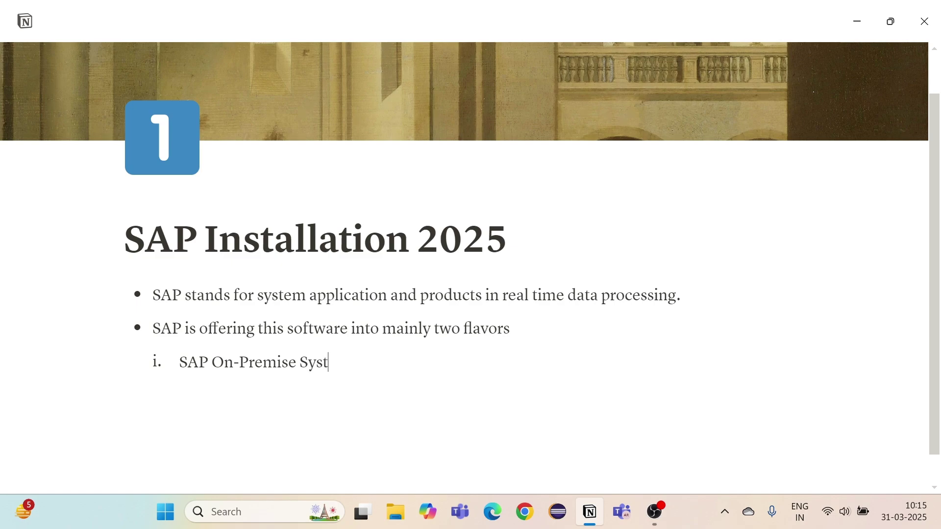
text(em)
key(Return)
text(i)
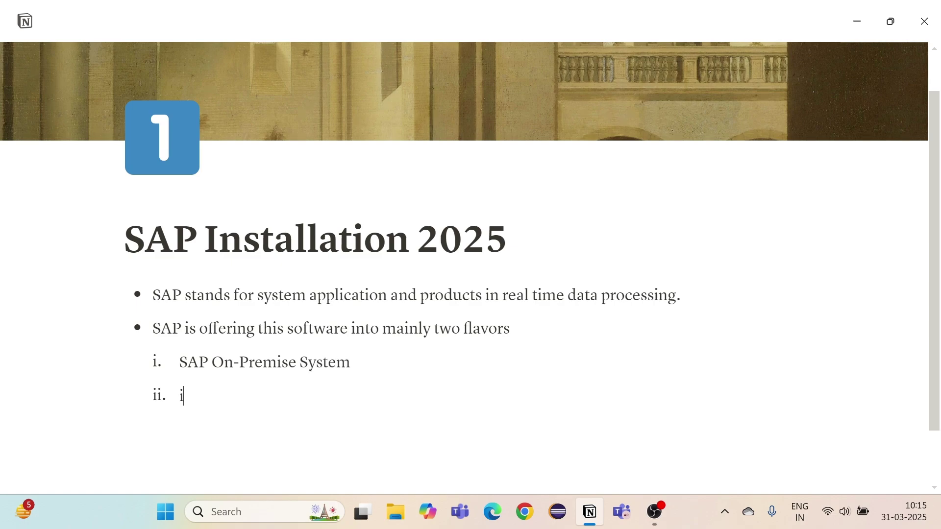
text(i)
key(BackSpace)
key(BackSpace)
key(BackSpace)
text(SAP on)
key(BackSpace)
key(BackSpace)
text(On-)
text(Cloud S)
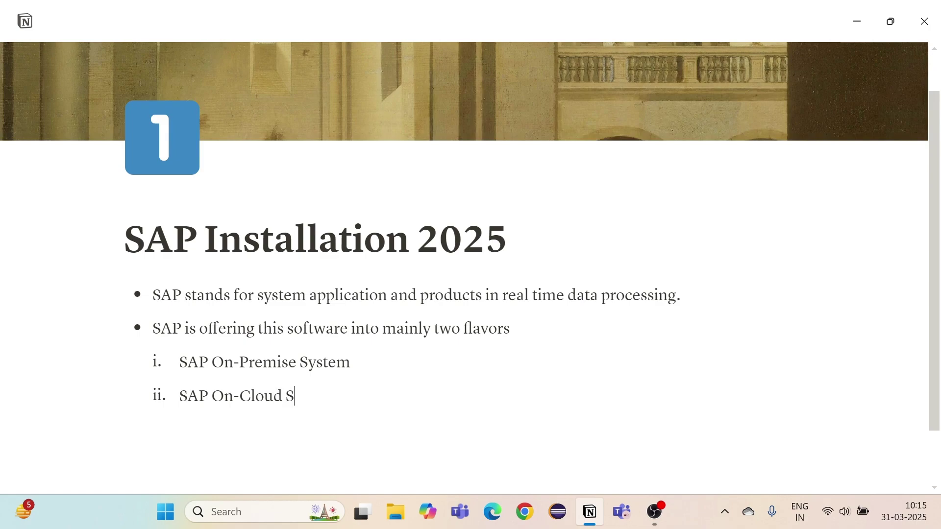
text(yste,)
text(m)
Add a nested bullet: a trial account has limited access, otherwise purchase a subscription.
key(Return)
key(BackSpace)
text(- We)
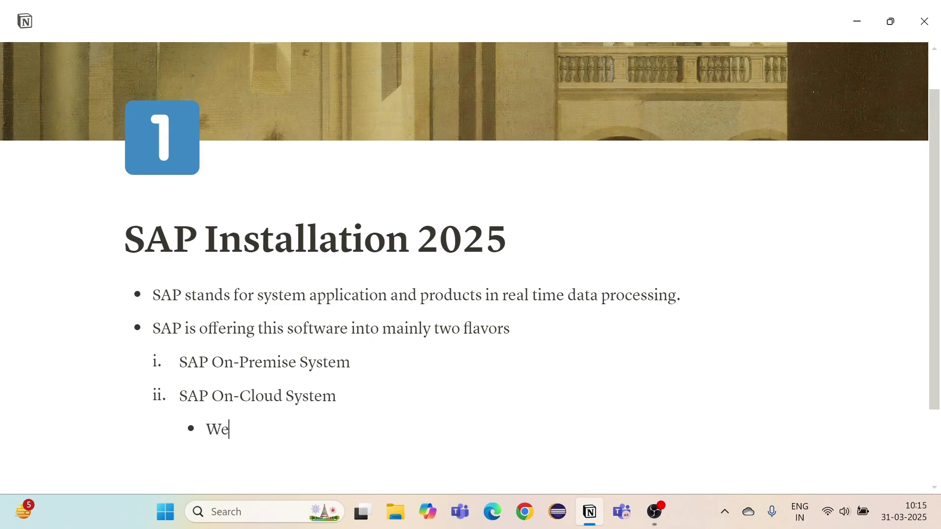
text( can)
key(BackSpace)
key(BackSpace)
key(BackSpace)
text(will have)
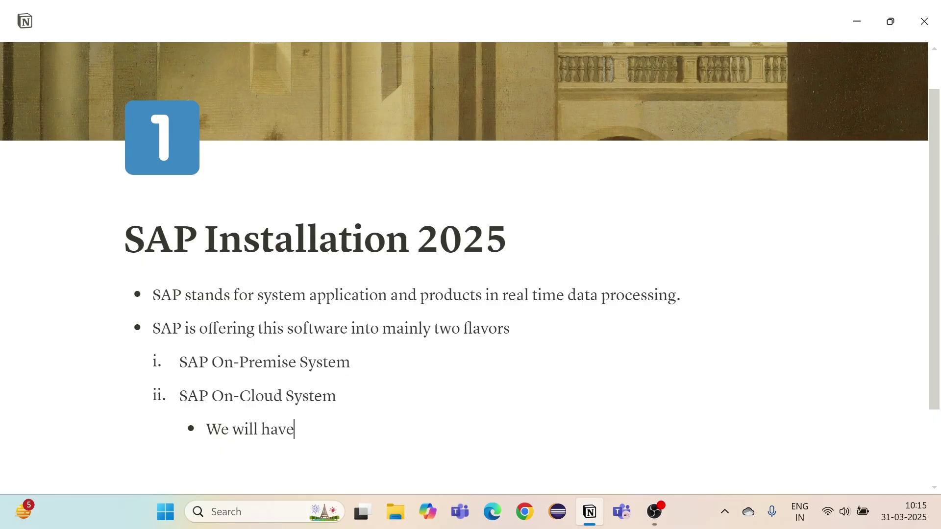
text( a trial acc)
text(ount)
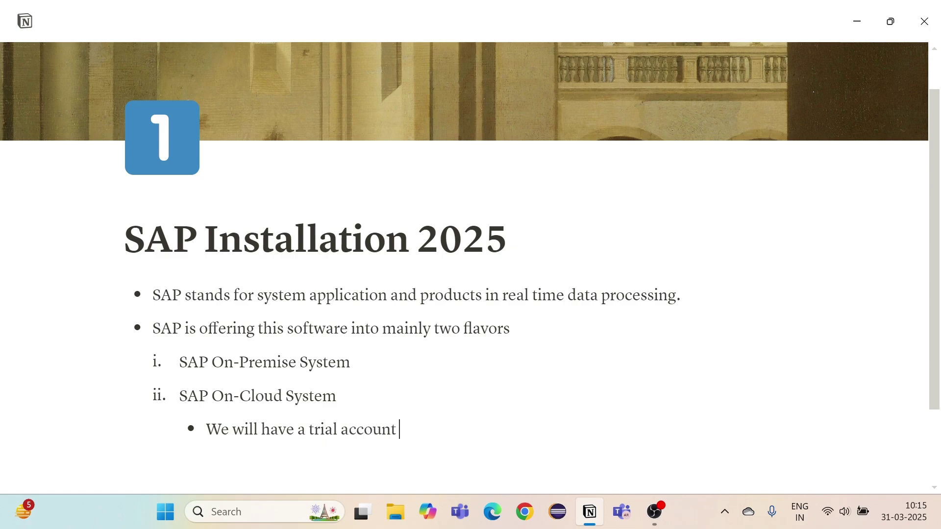
text( which)
text( h)
key(BackSpace)
text(will hav)
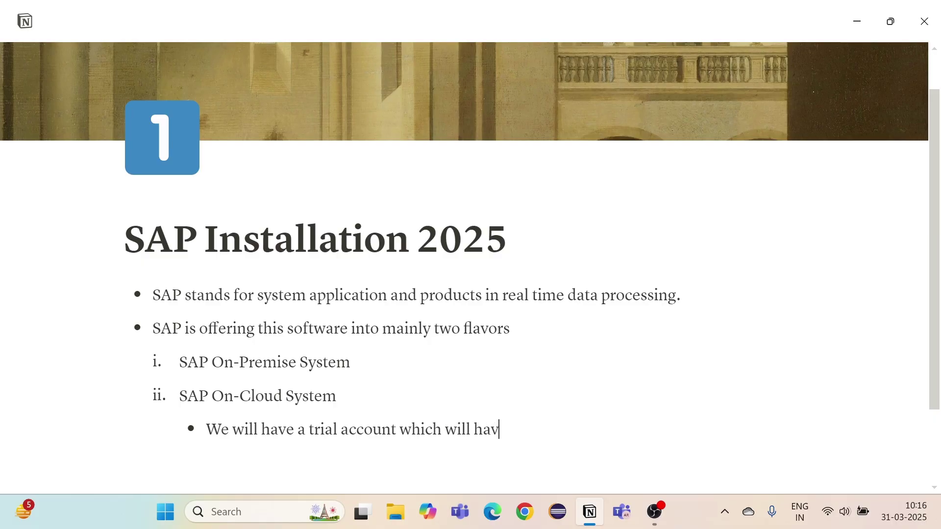
text(e limited )
text(access )
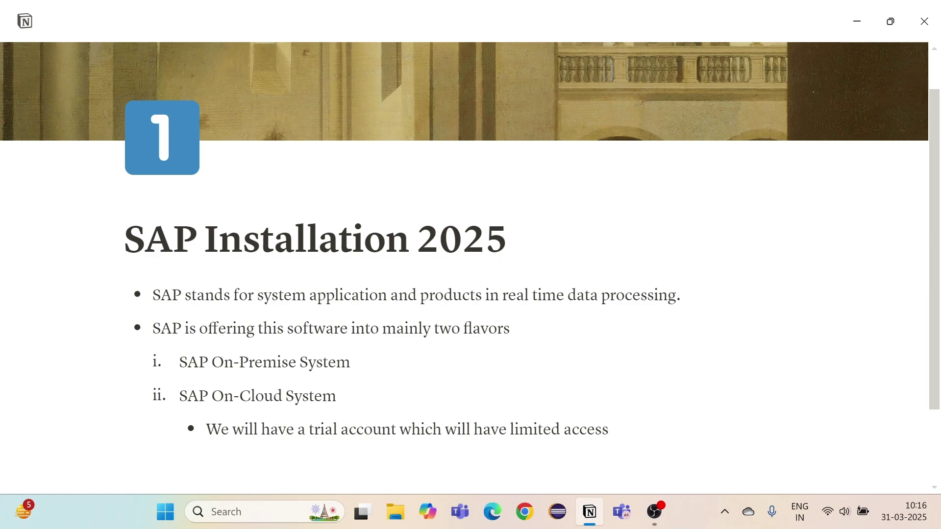
text(otherwis)
text(e we will)
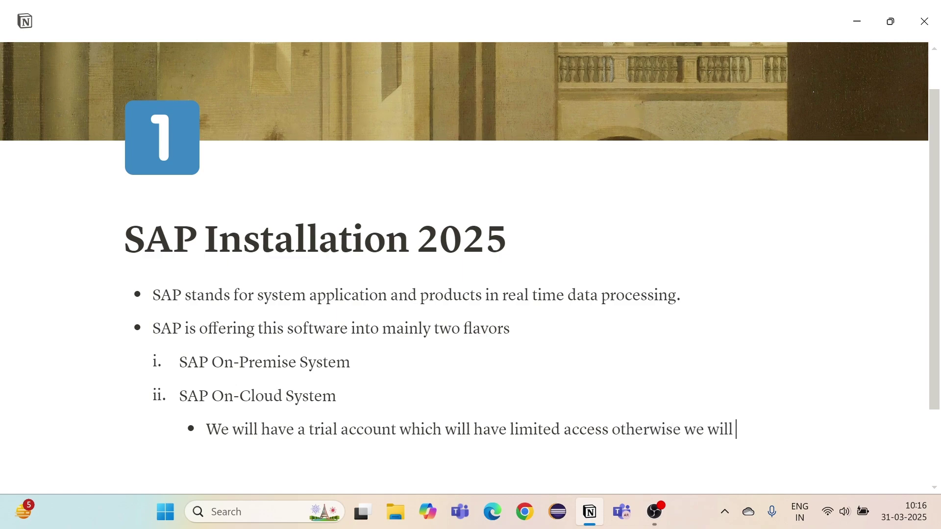
text( hva)
key(BackSpace)
key(BackSpace)
text(a)
text(ve to purcha)
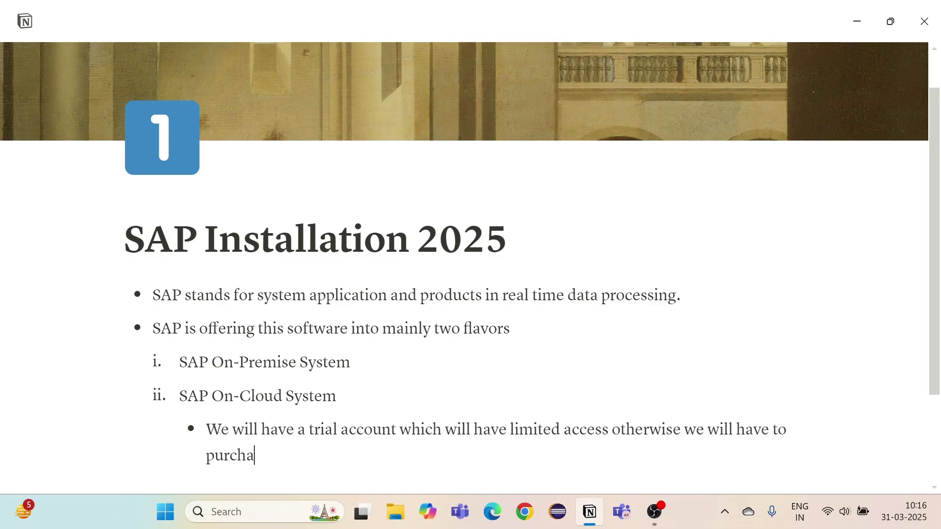
text(se a subscr)
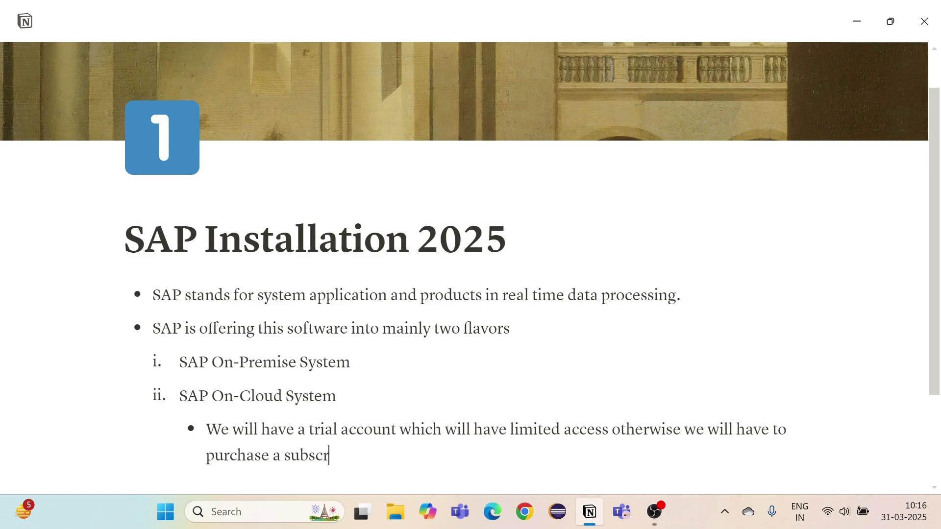
text(iption.)
Nest 'You can install our software' and 'purchase SAP software from my organization' under On-Premise.
scroll(470, 264, down, 2)
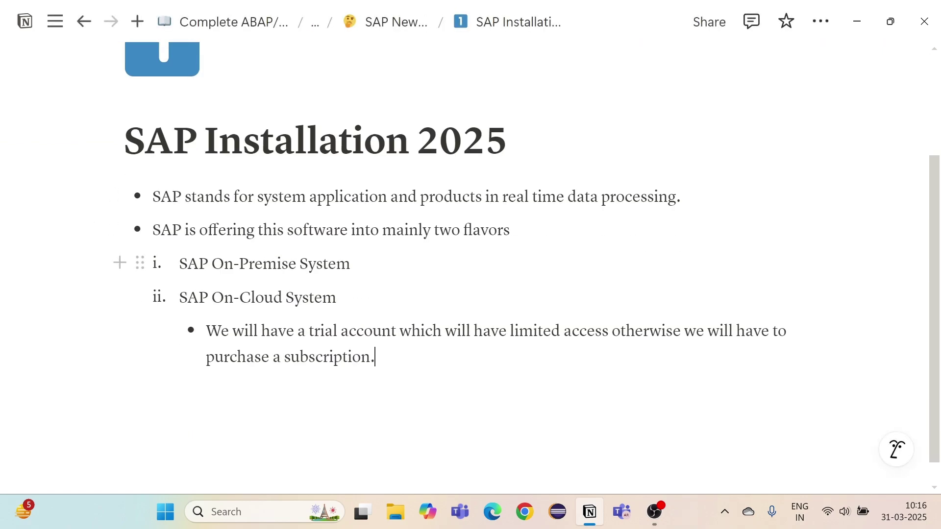
key(Return)
key(BackSpace)
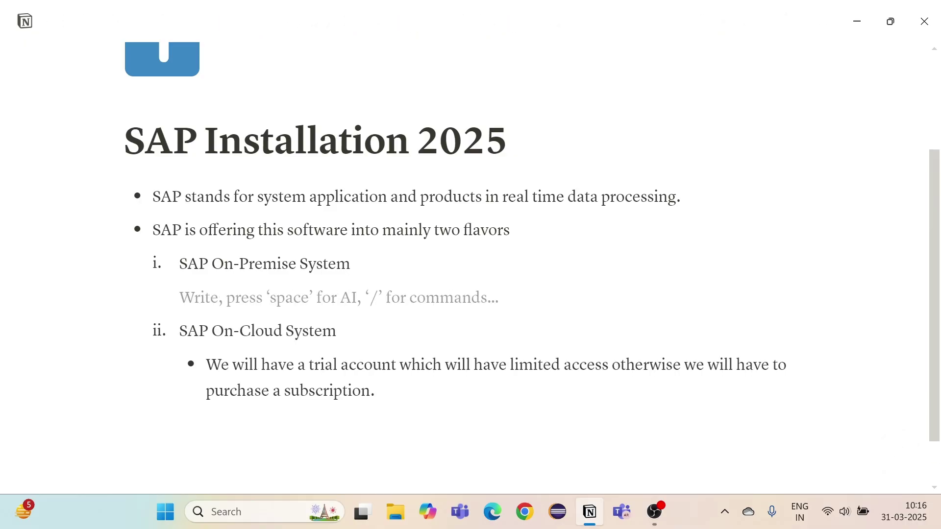
text(- )
text(You)
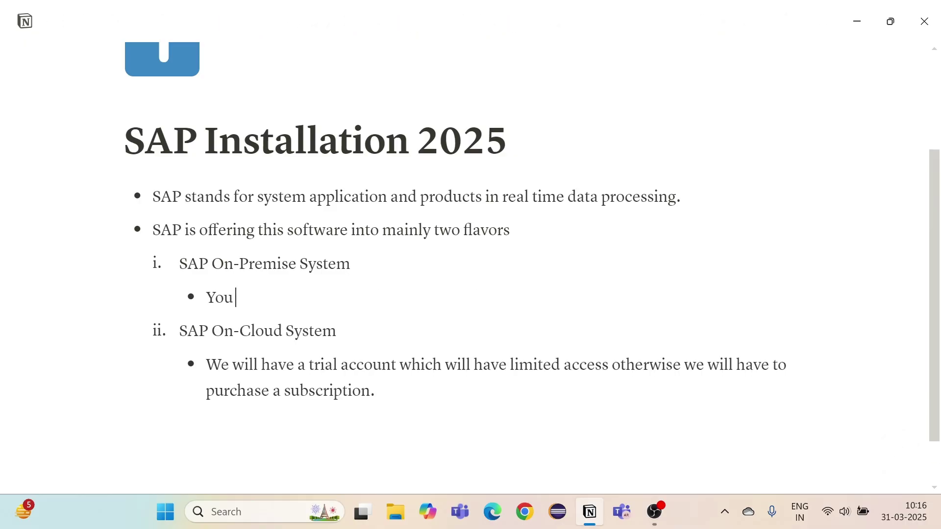
text( can install)
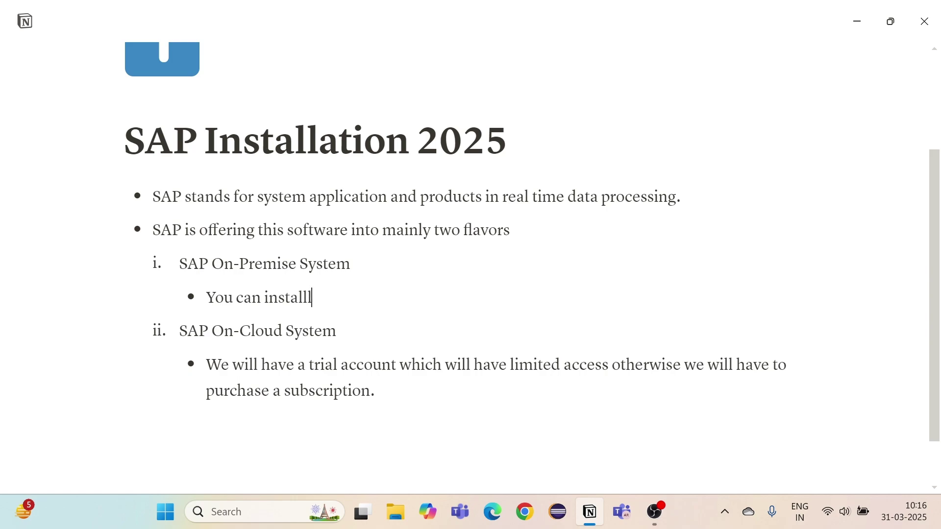
text(ly)
key(BackSpace)
key(BackSpace)
text(our softw)
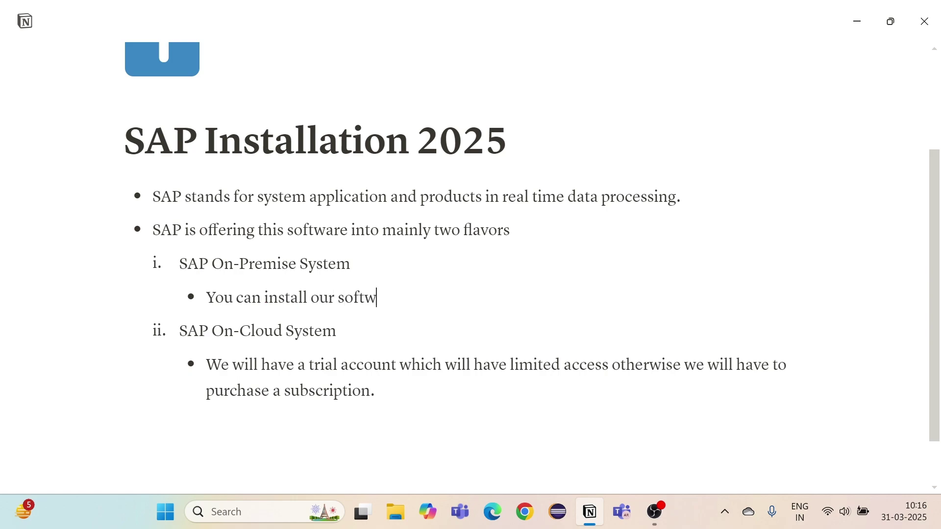
text(are)
key(Return)
text(Y)
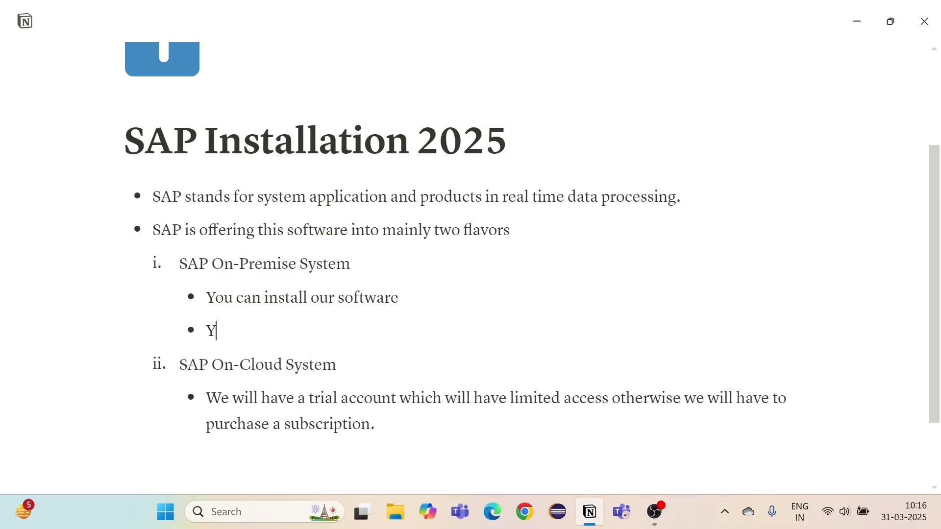
text(ou can als)
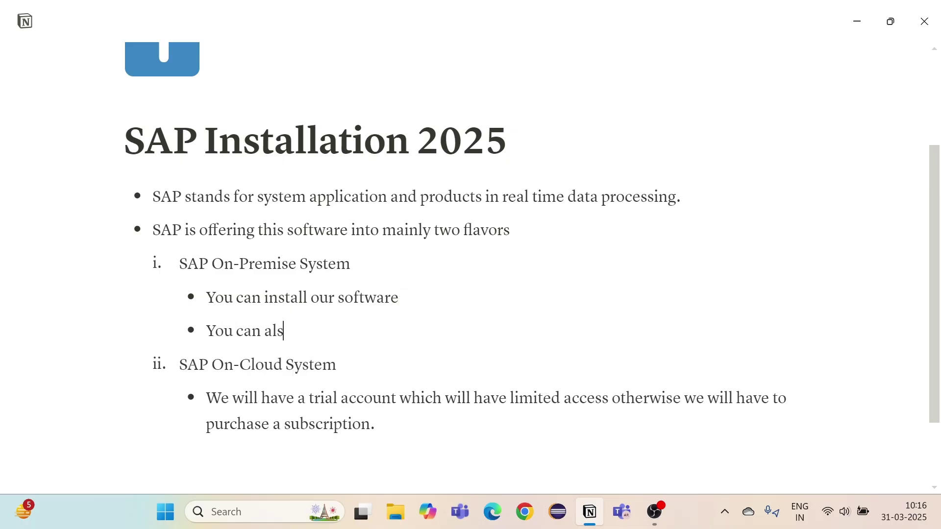
text(o purchase )
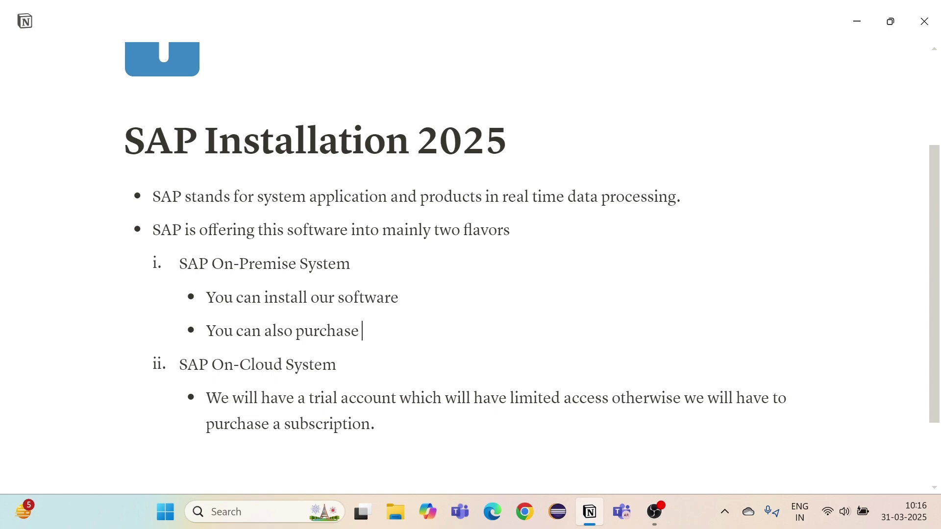
text(SAP softwa)
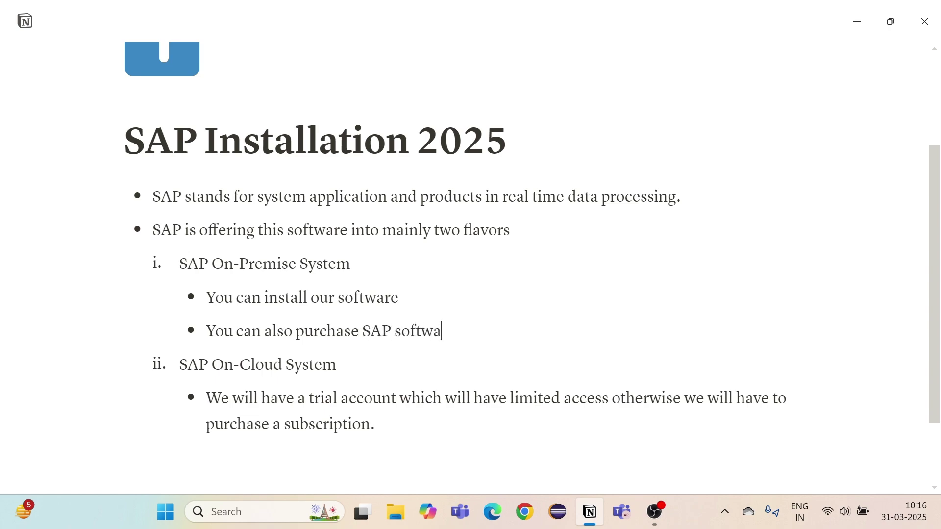
text(re fr)
text(om my)
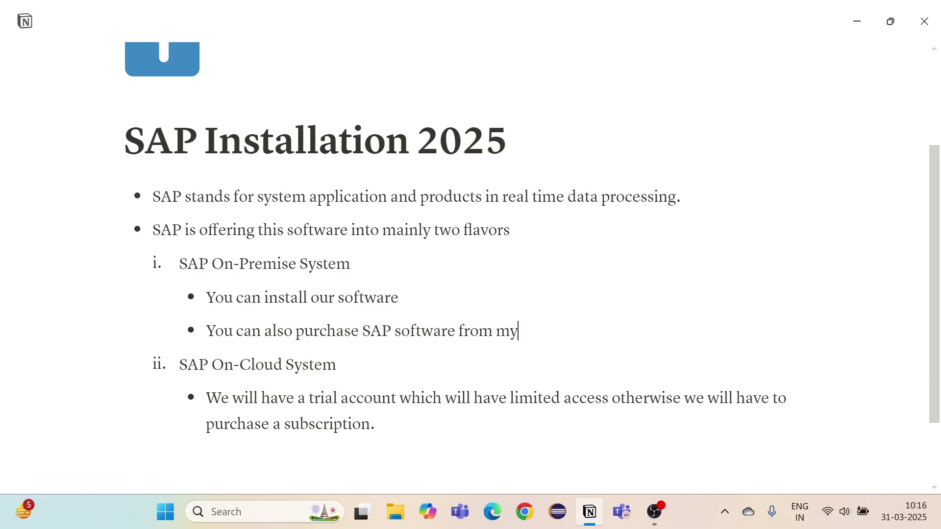
text( organiza)
key(BackSpace)
key(BackSpace)
text(zation.)
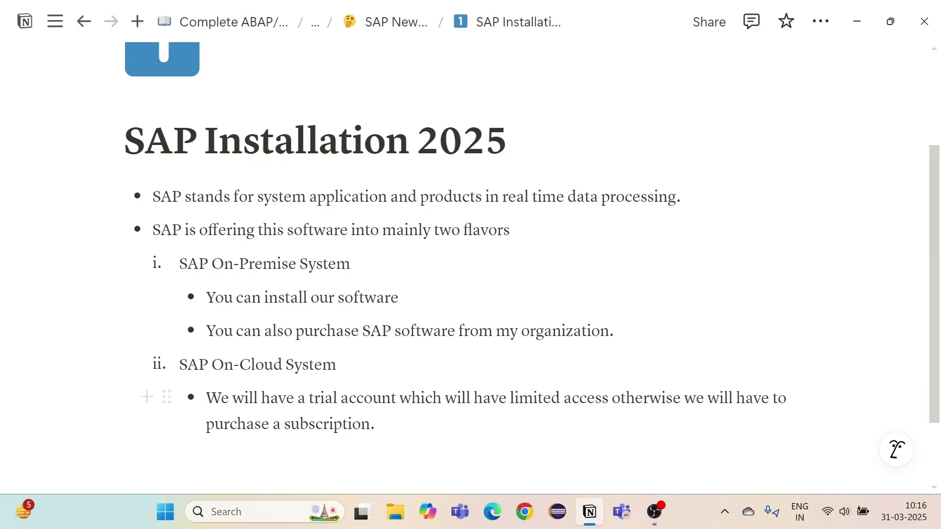
Launch Chrome under the chosen profile and load the pasted Drive link for the installer.
click(527, 512)
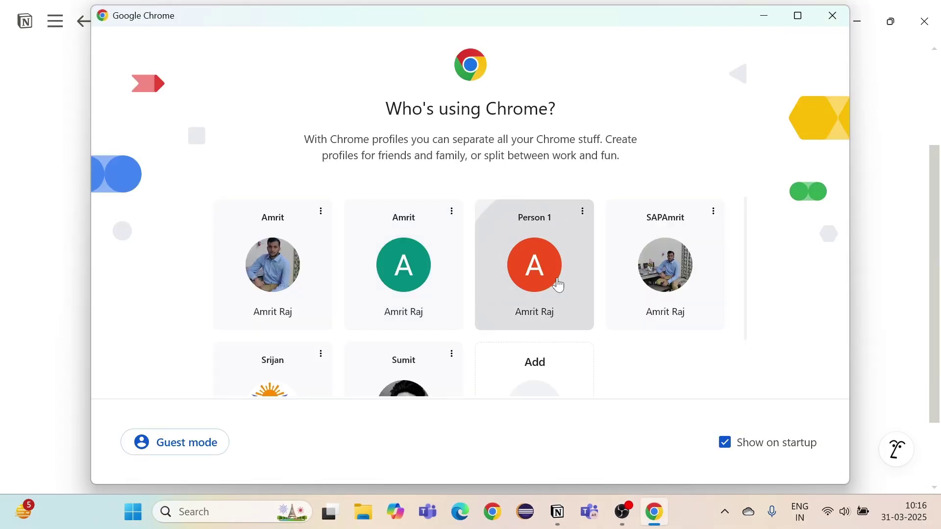
click(557, 284)
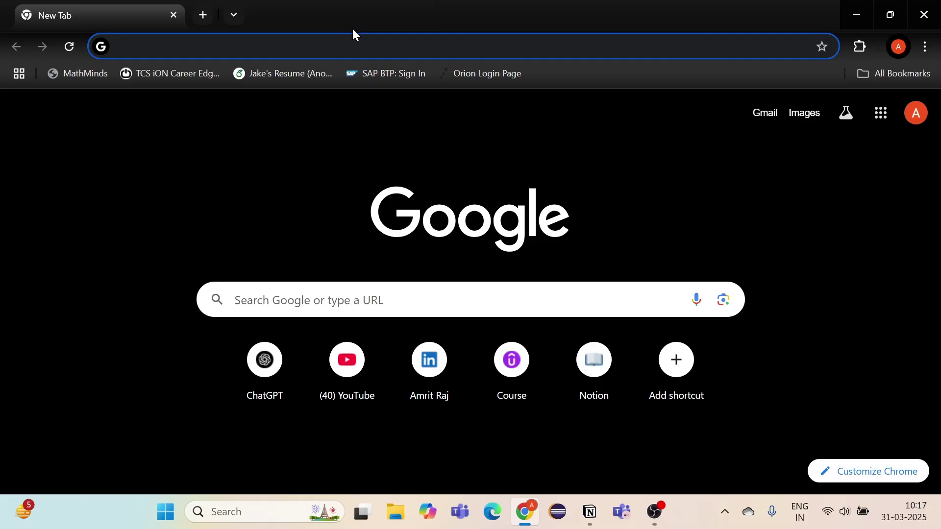
click(924, 46)
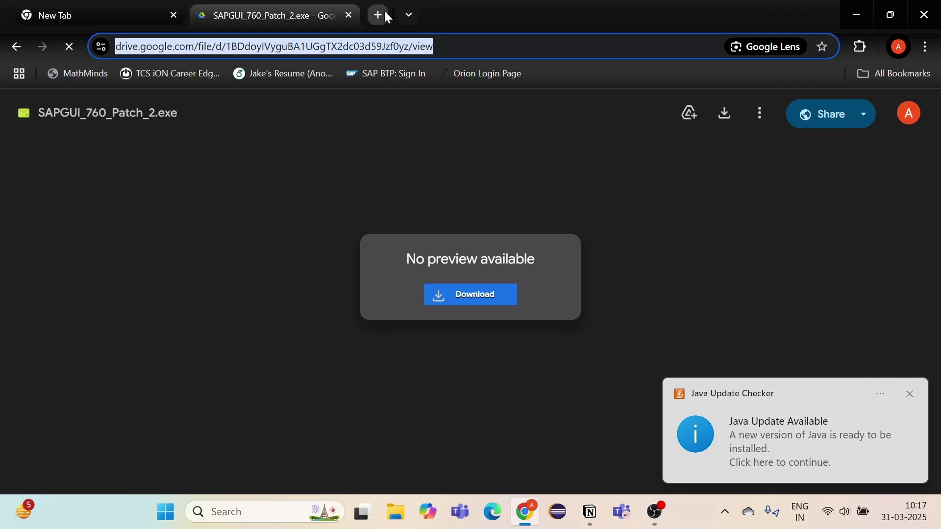
click(381, 13)
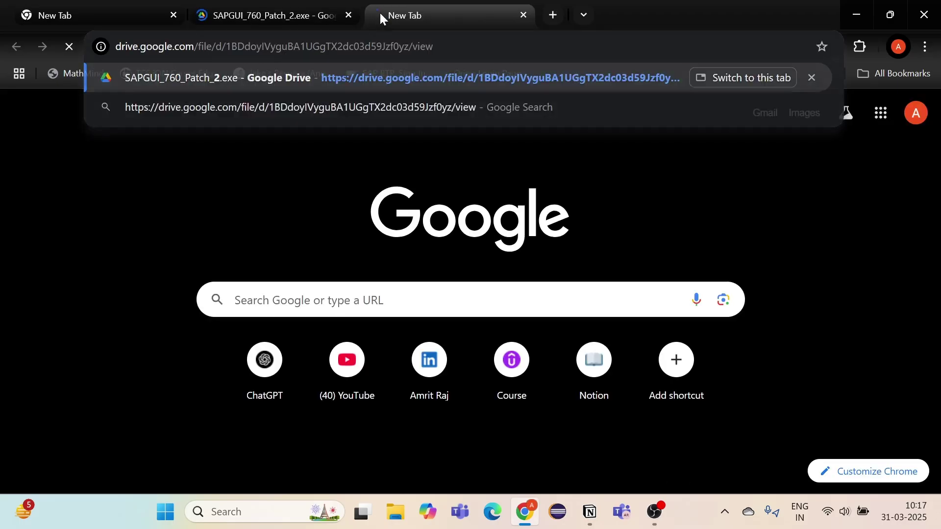
key(Return)
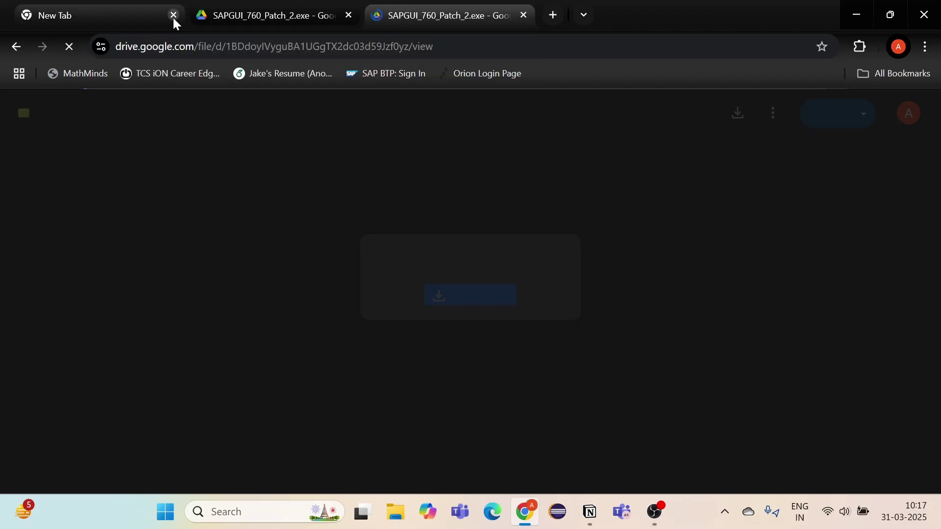
Close the extra tabs and download SAPGUI_760_Patch_2.exe despite the virus-scan warning.
click(172, 16)
click(174, 18)
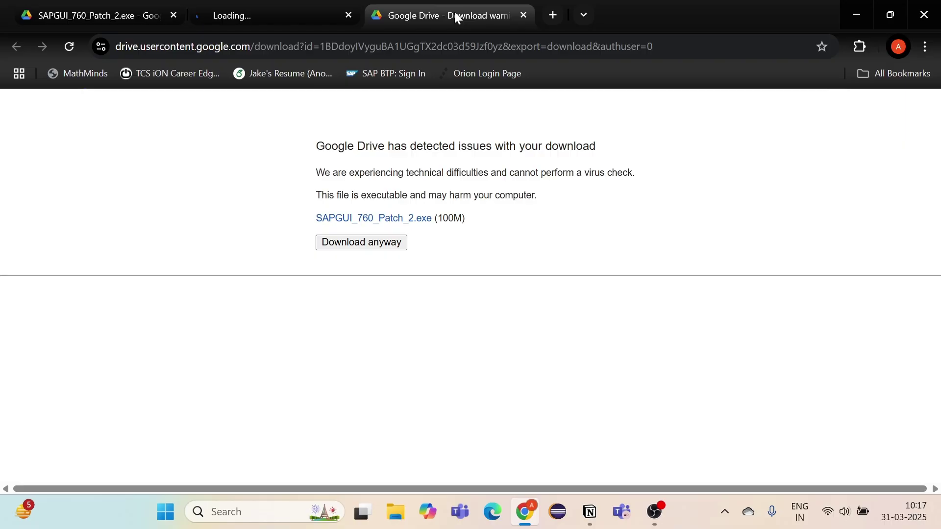
click(361, 249)
Insert an empty line under On-Premise System and retry the installer download in Chrome.
click(590, 512)
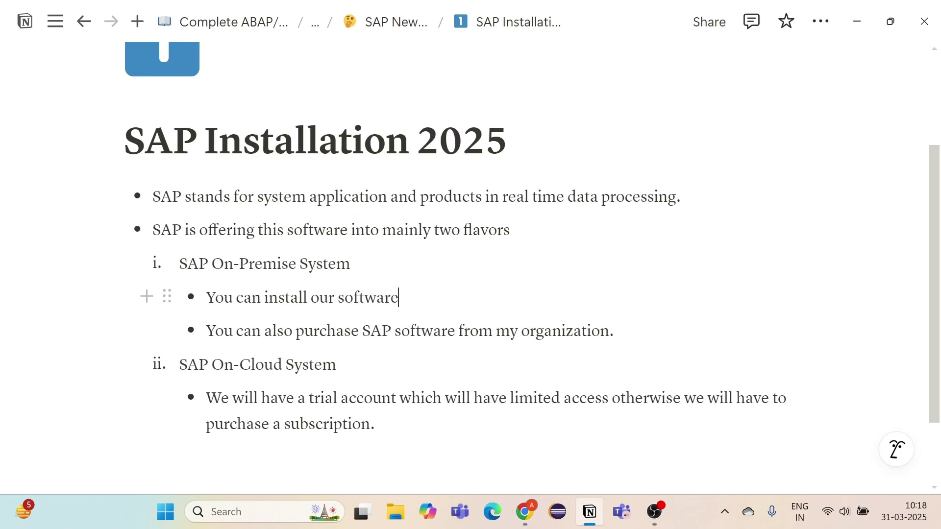
mouse_move(249, 264)
mouse_down()
mouse_move(350, 265)
mouse_move(447, 331)
mouse_up()
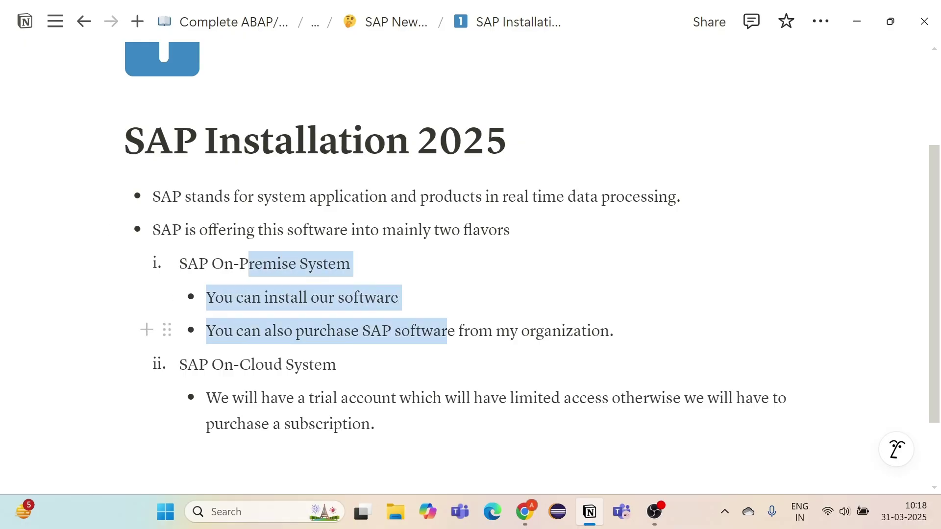
click(447, 331)
key(Return)
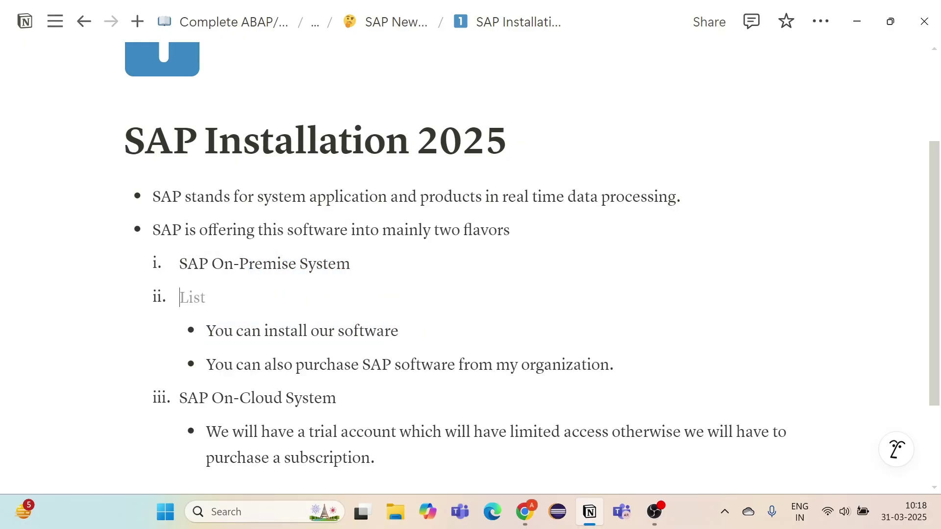
key(BackSpace)
key(alt+Tab)
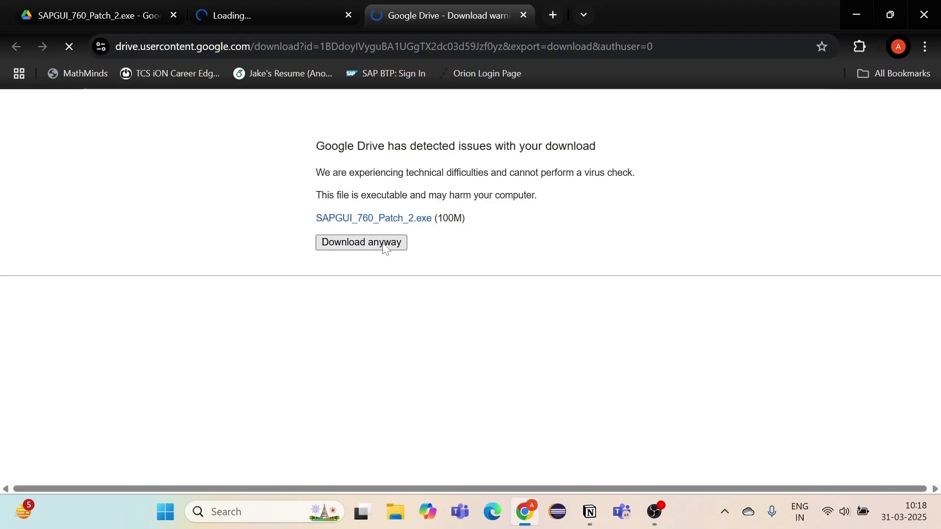
click(384, 242)
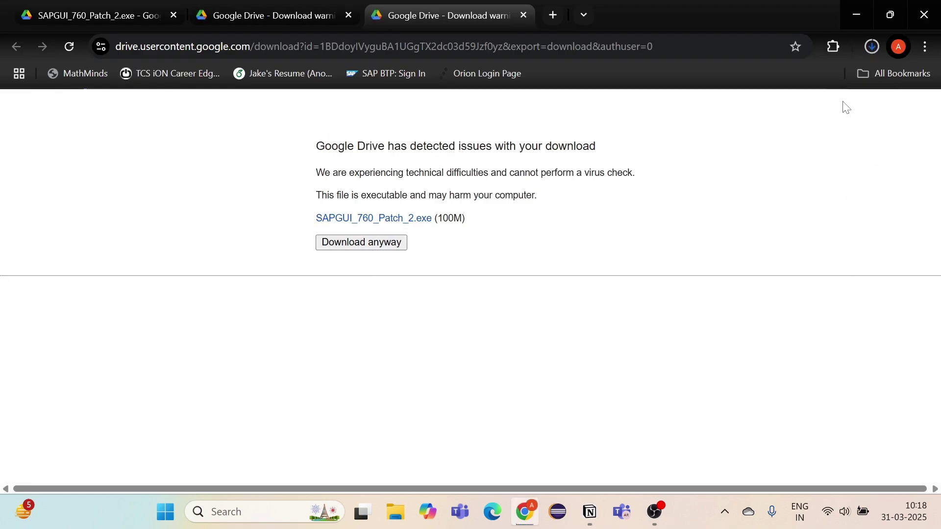
key(alt+Tab)
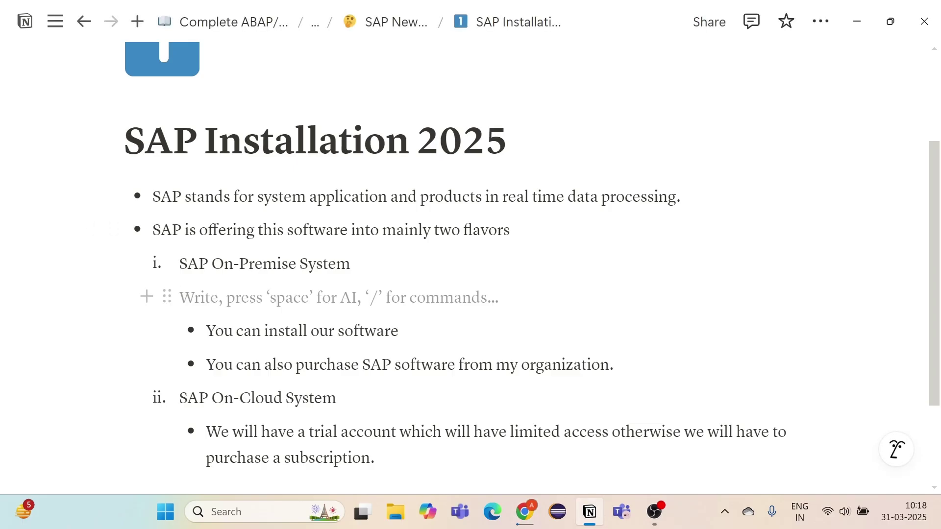
Write the On-Premise note: we must purchase the SAP license and do all installation ourselves.
text(-)
key(BackSpace)
text(- )
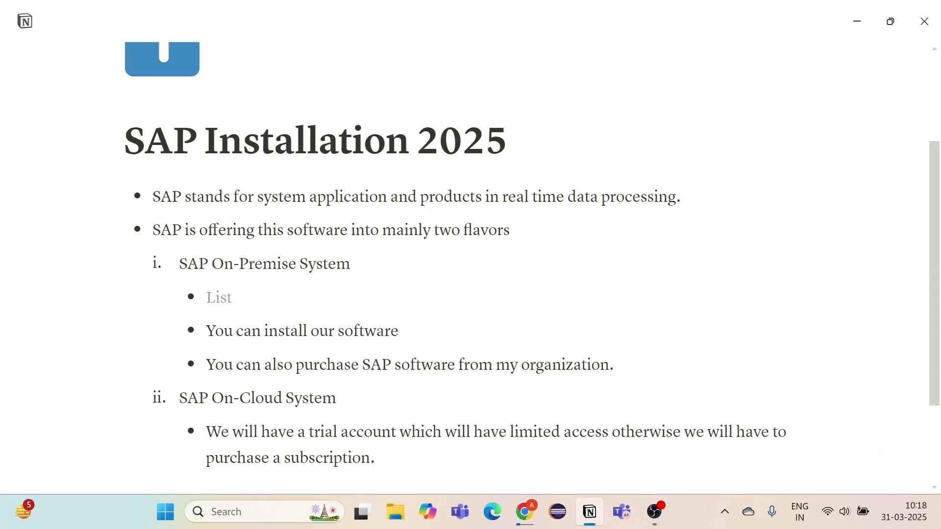
text(For the on-)
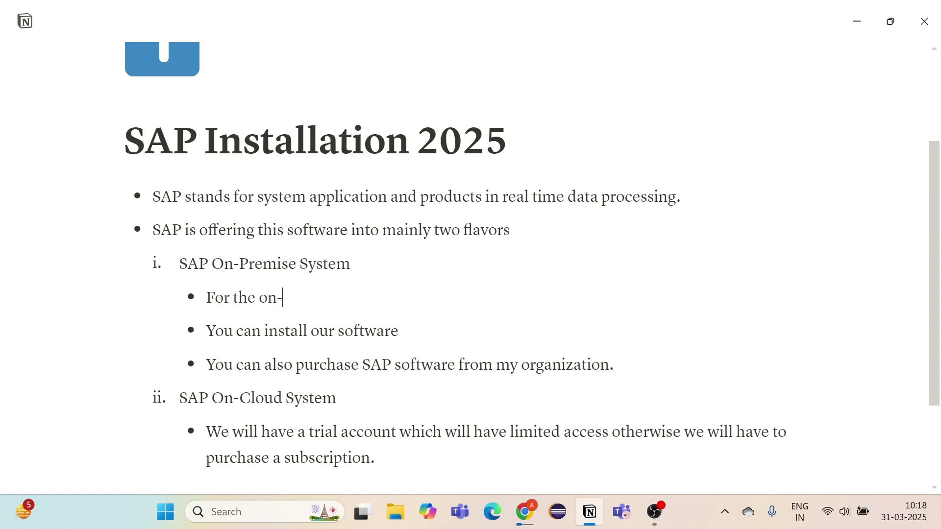
text(premise ys)
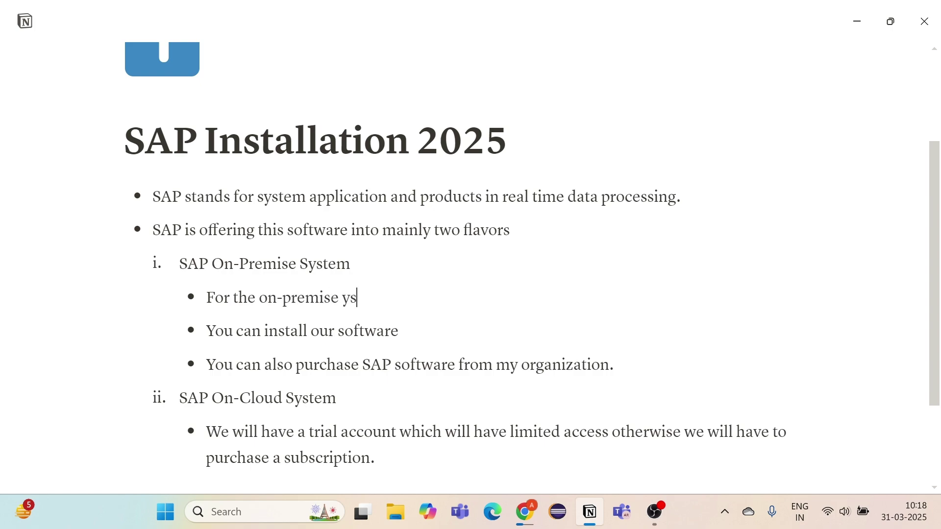
key(BackSpace)
text(sytem,)
text( we)
key(BackSpace)
key(BackSpace)
key(BackSpace)
key(BackSpace)
key(BackSpace)
key(BackSpace)
key(BackSpace)
key(BackSpace)
text(stem we a)
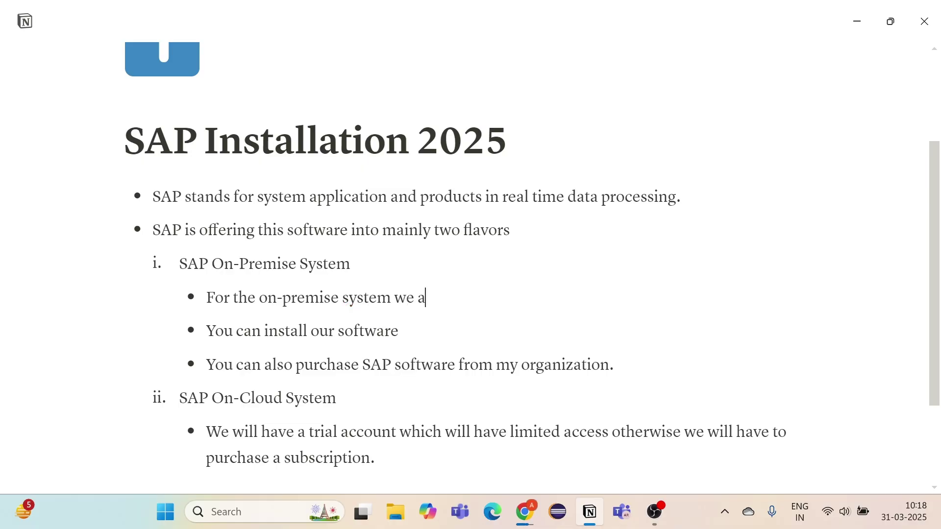
text(re required t)
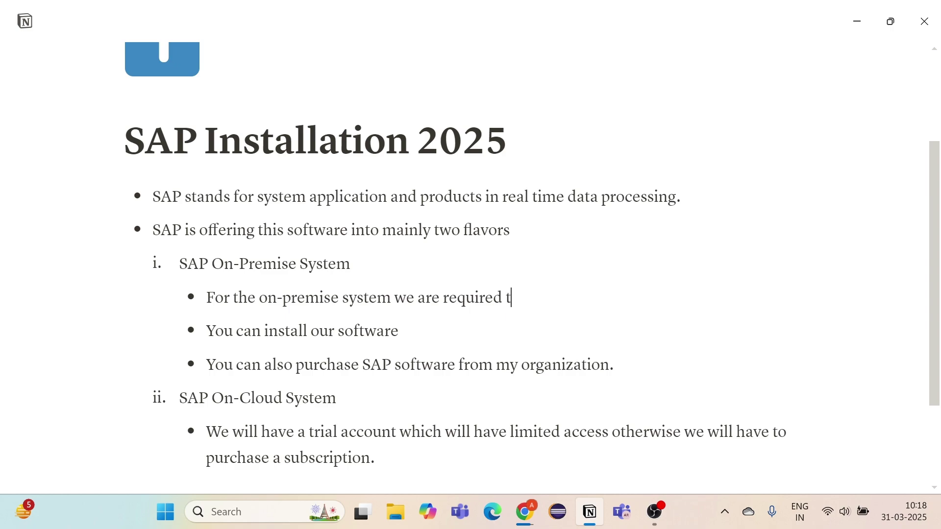
text(o purch)
text(a)
key(BackSpace)
text(chase the l)
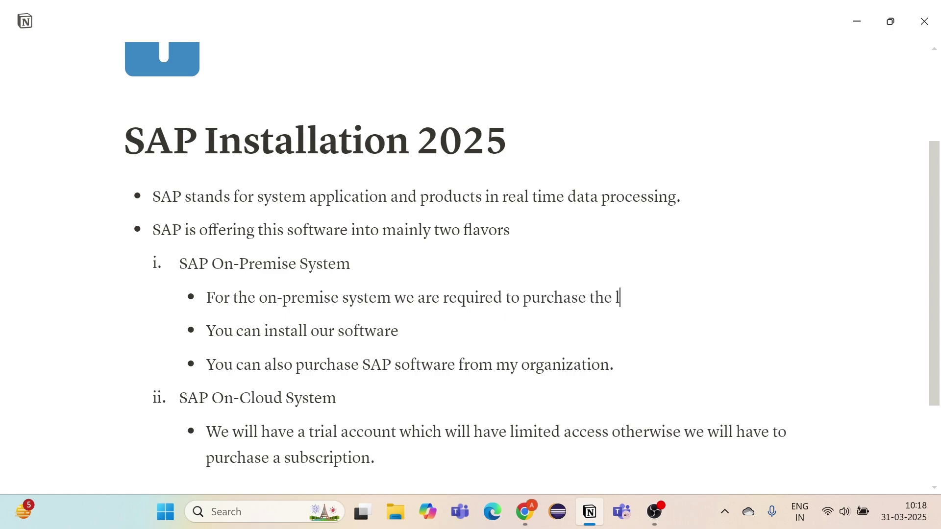
text(icense from t)
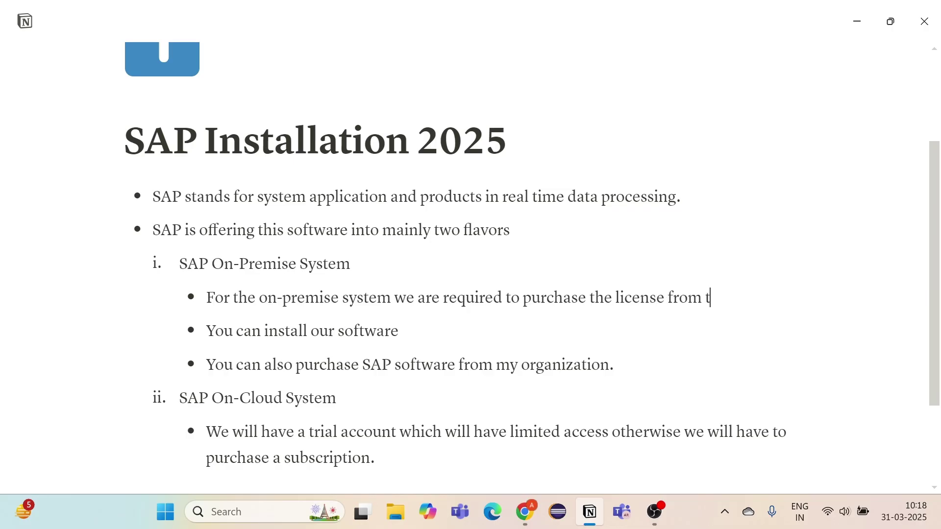
text(he SAP and )
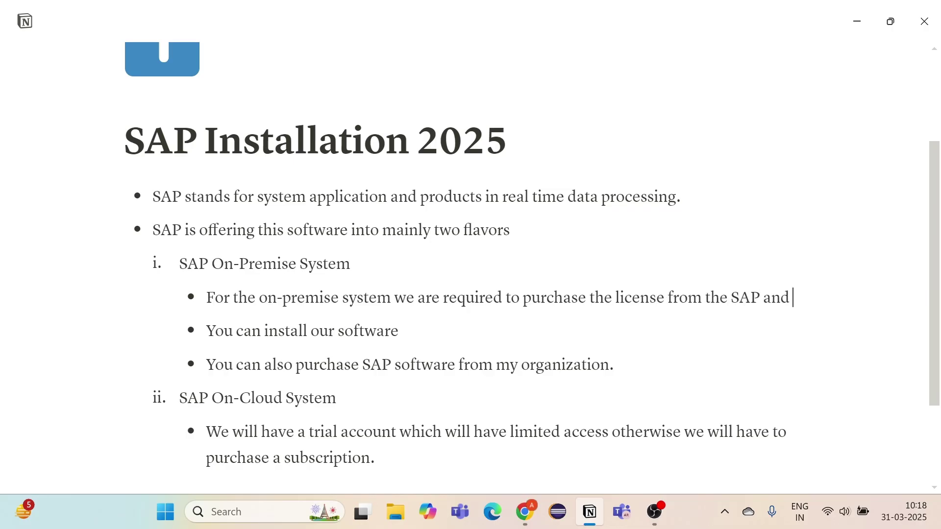
text(als)
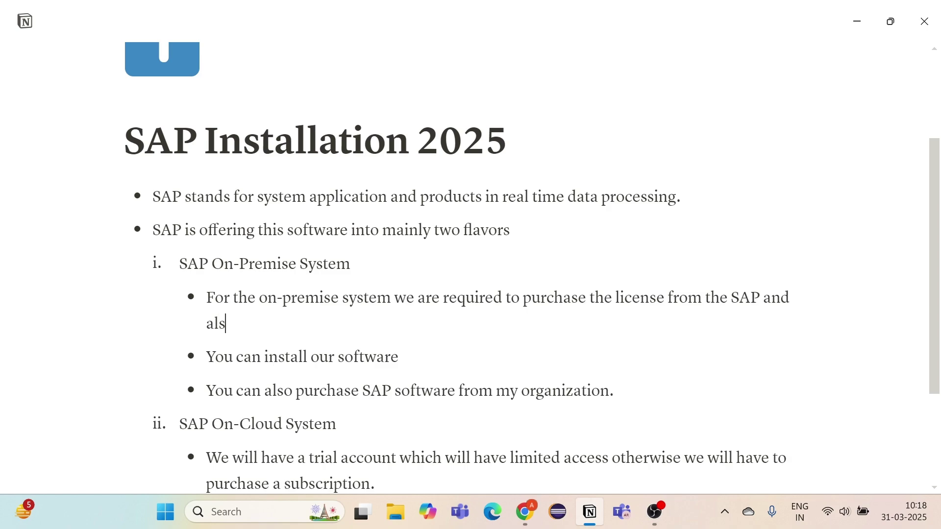
text(o do the)
text( all the in)
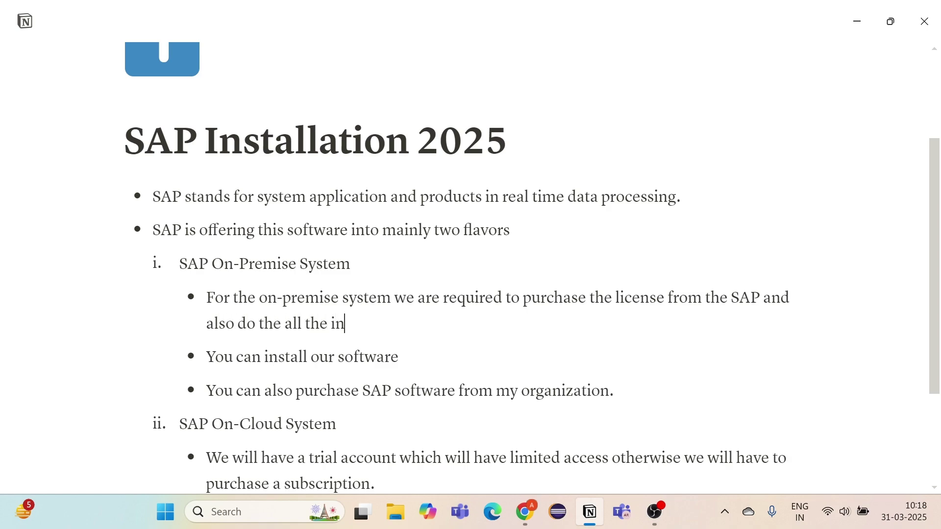
text(stallation)
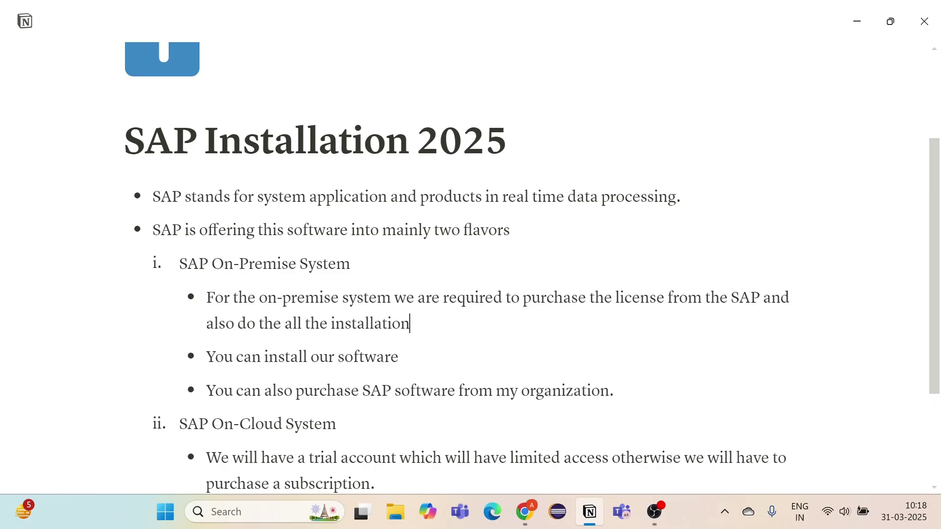
text( by ourse)
text(lf)
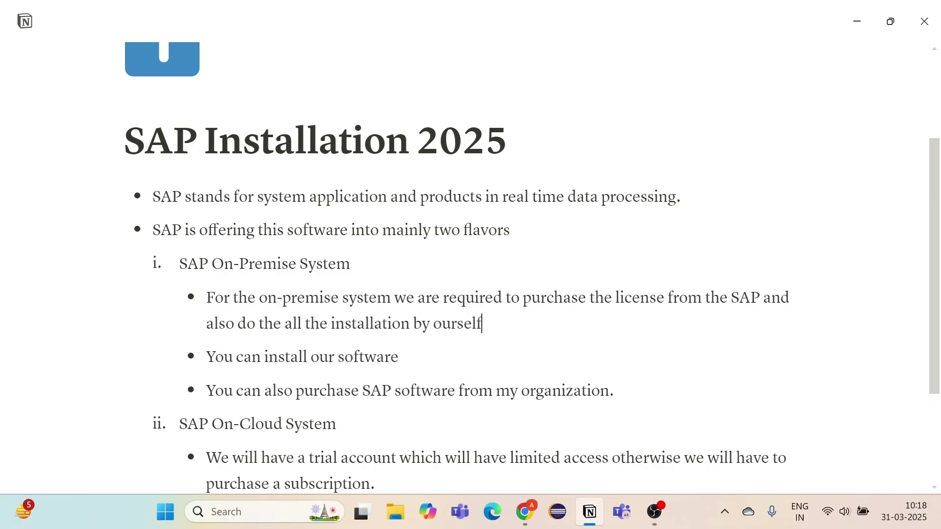
text(.)
Add a bullet saying a separate BASIS team manages the system and we must handle issues.
key(Return)
text(We have a)
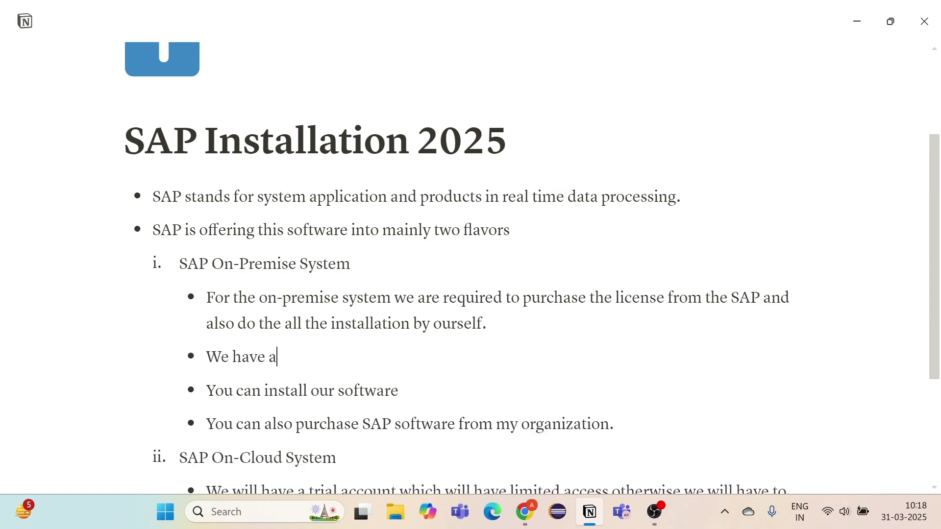
text( separate )
text(BASIS team)
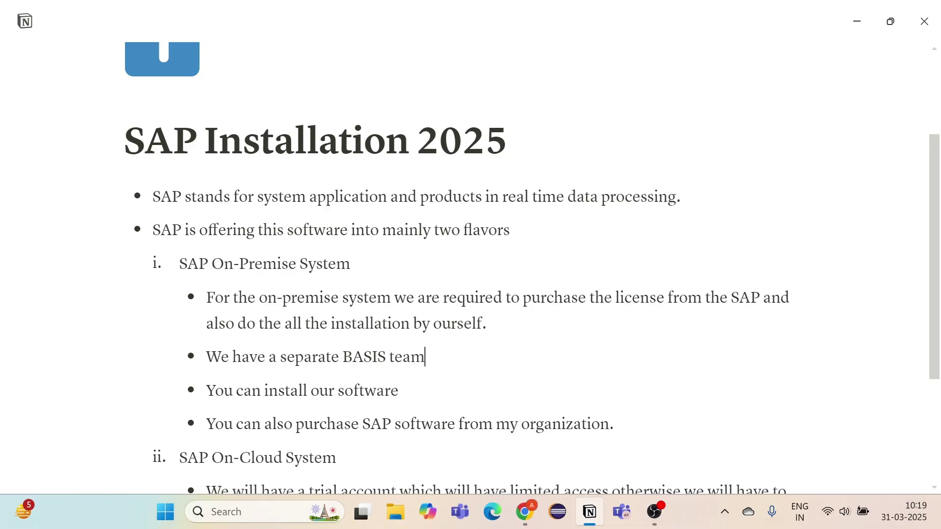
text( to manager an)
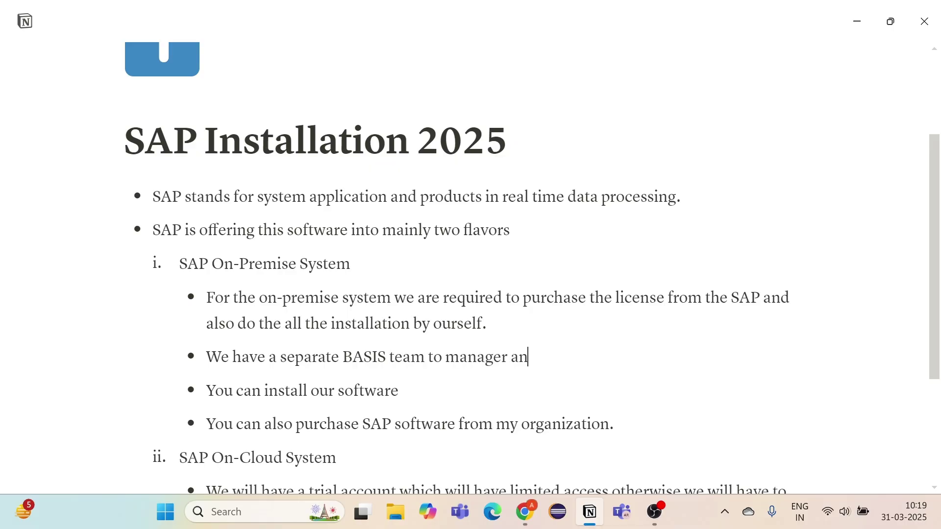
text(d if )
text(there is any i)
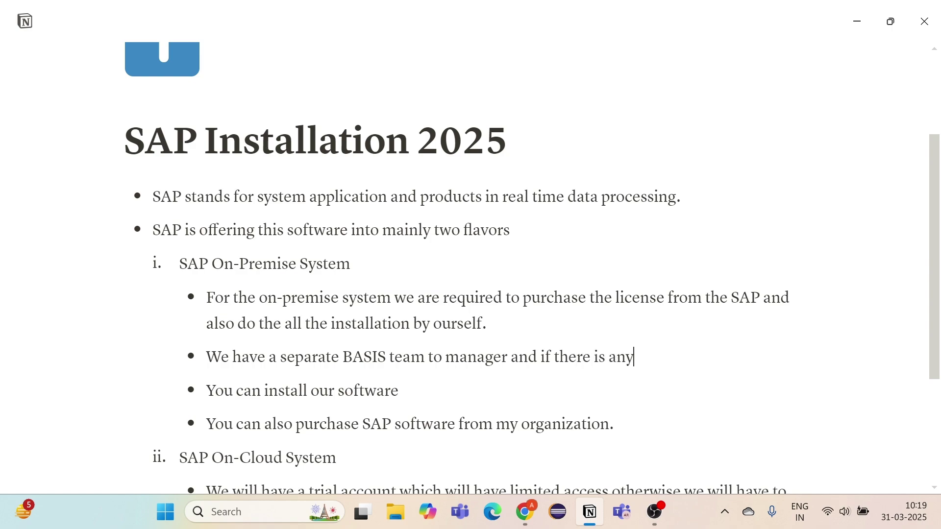
text(ssue)
text(, then we hav)
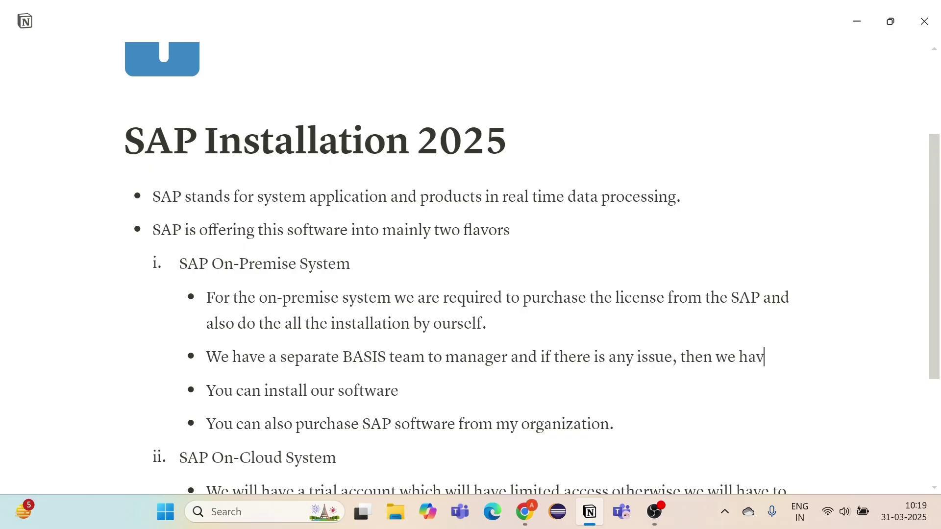
text(e to h)
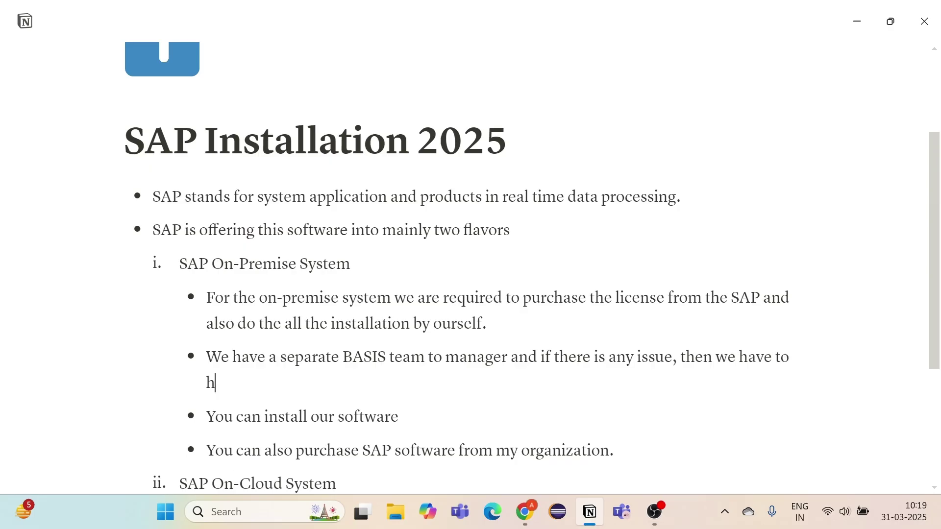
text(andle it.)
scroll(532, 266, down, 1)
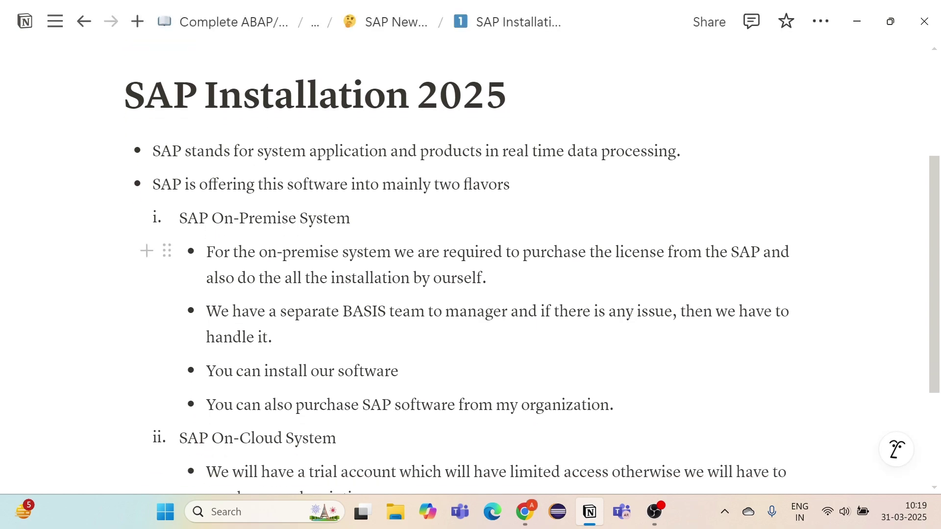
drag(276, 251, 511, 312)
Add a bullet offering practice servers (ECC, S/4 HANA, cloud) to functional or technical consultants.
click(273, 337)
scroll(273, 337, down, 1)
key(Return)
text(You)
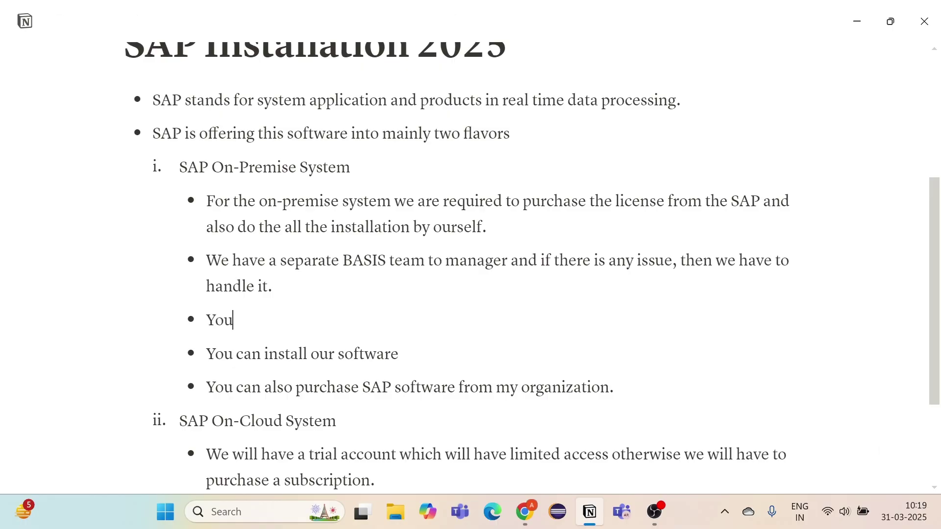
text( can purcha)
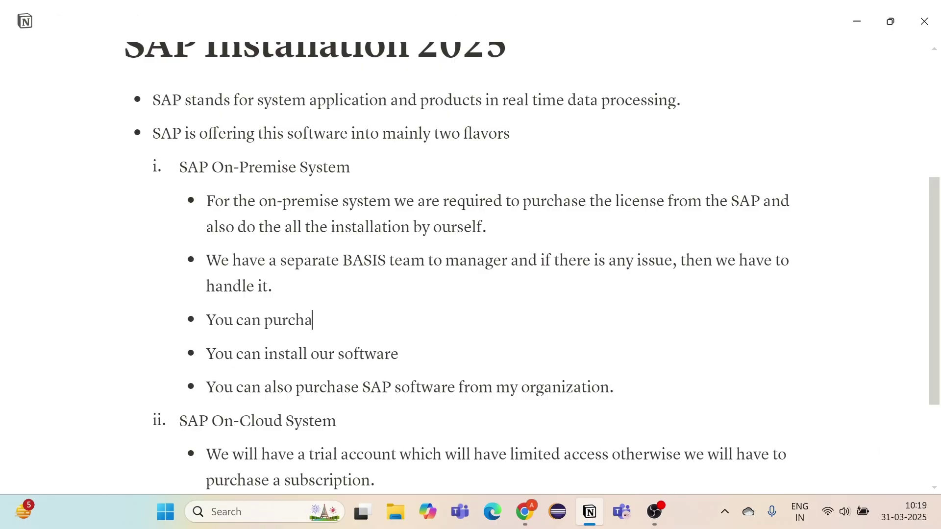
text(se this)
text( server from)
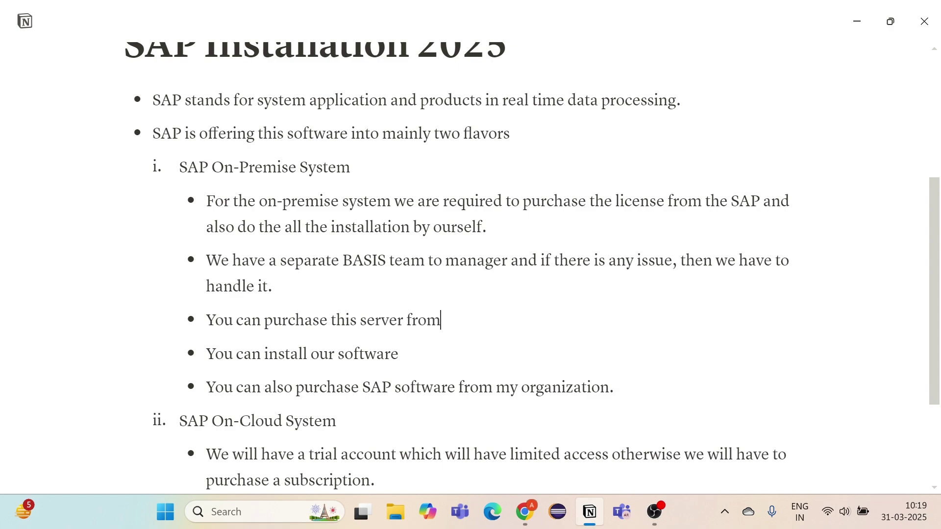
text( us and you)
text( can pr)
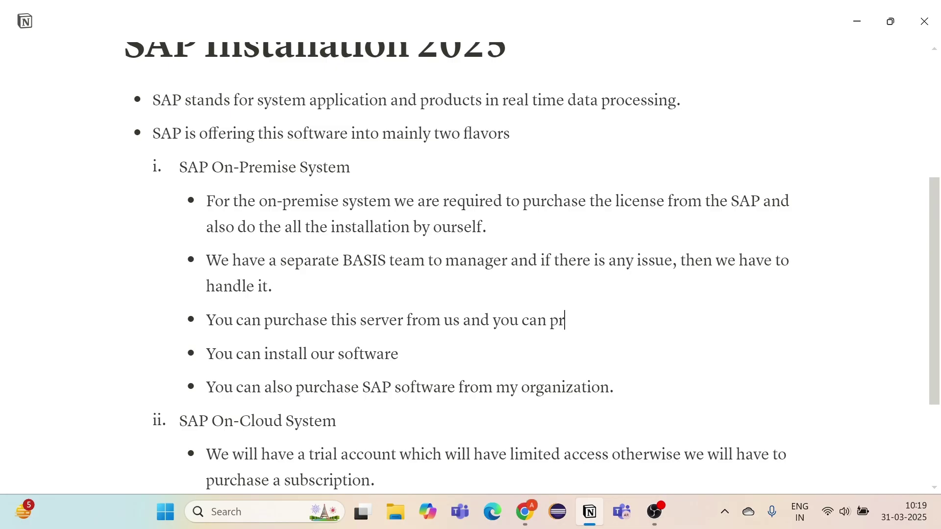
text(actice as)
text( much as)
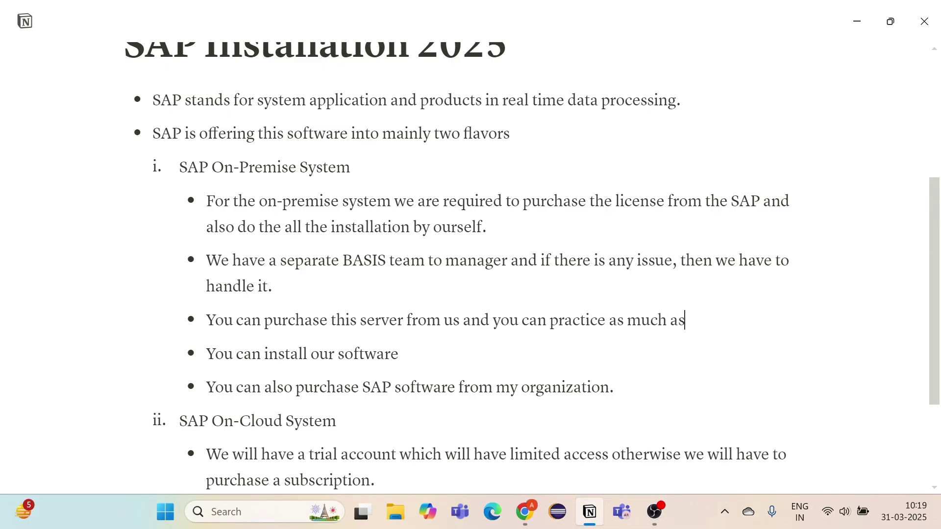
text( possible e)
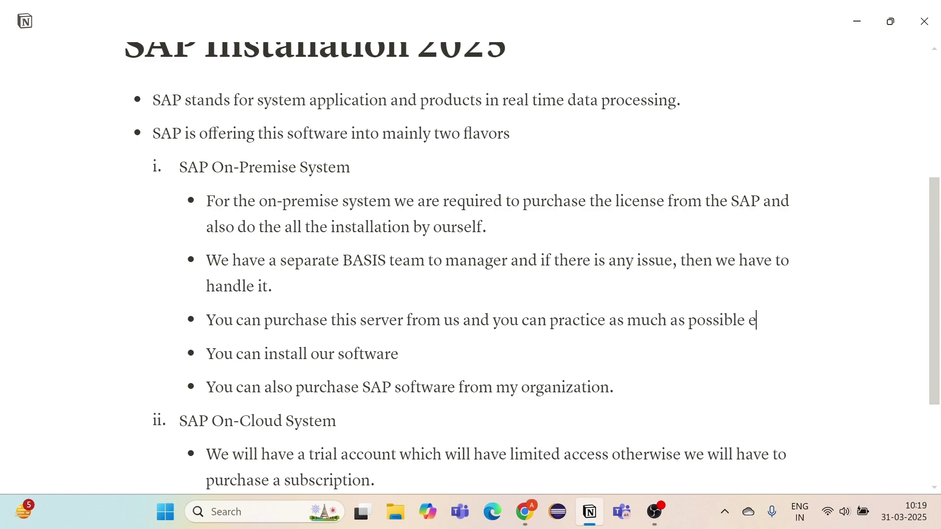
text(ven if you )
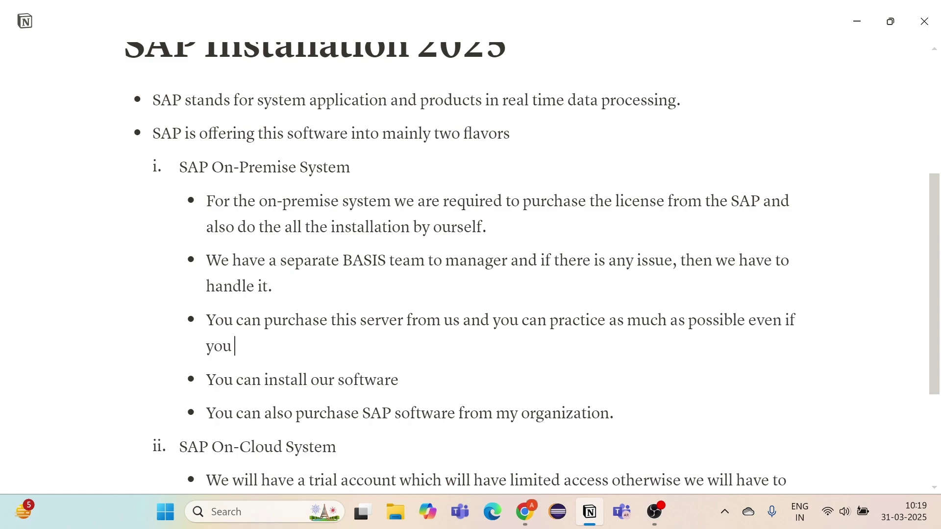
text(are functio)
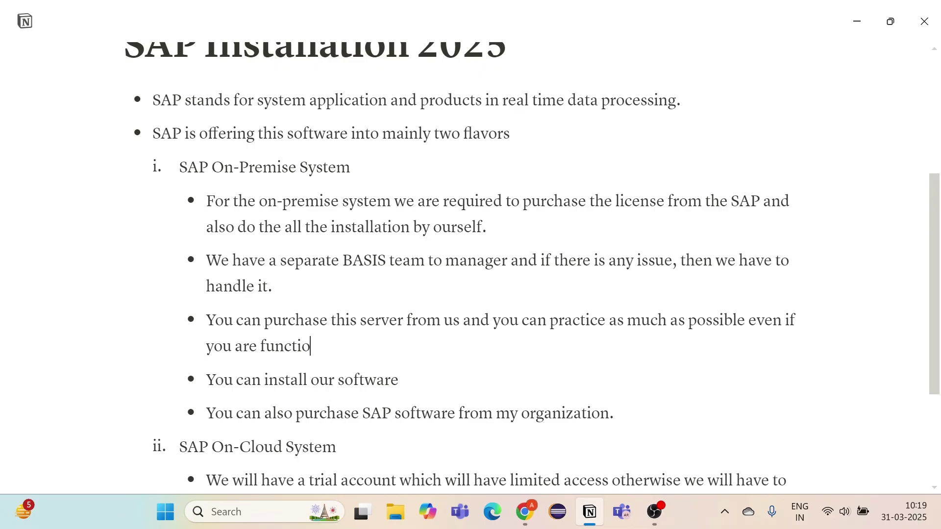
text(nca)
key(BackSpace)
key(BackSpace)
text(ona)
key(BackSpace)
key(BackSpace)
key(BackSpace)
text(al consul)
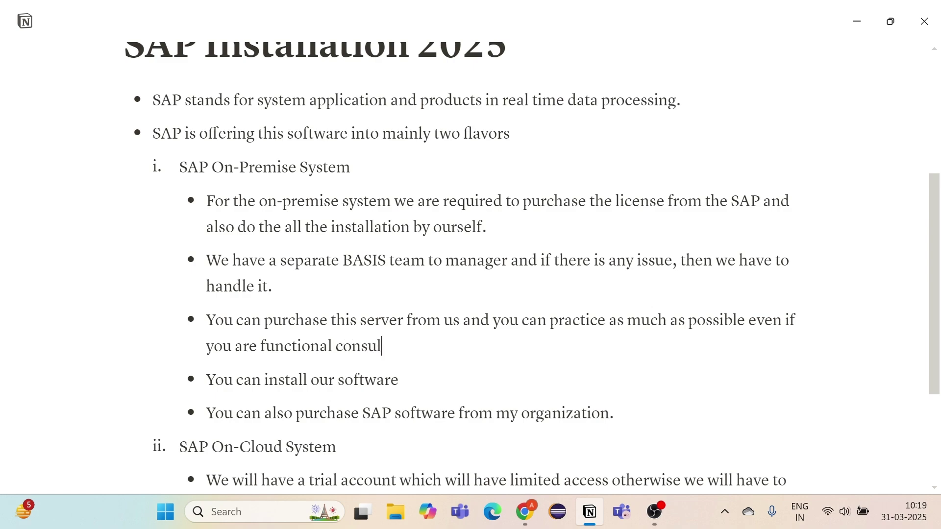
text(tant or tecynn)
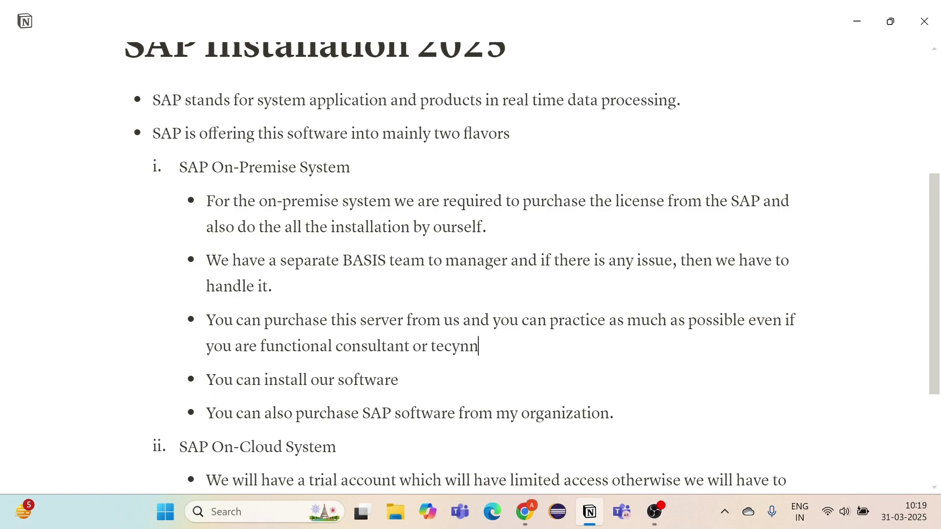
key(BackSpace)
key(BackSpace)
text(hnical)
text( consul)
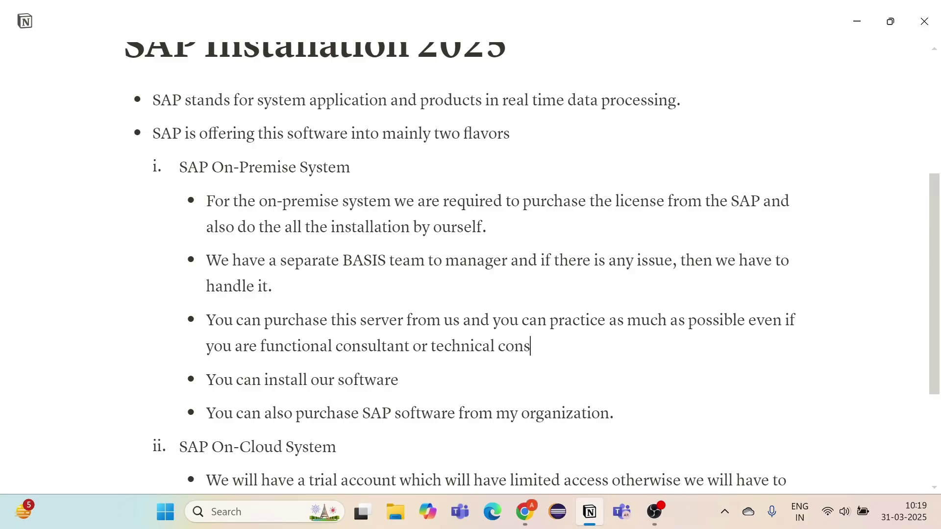
text(tant, We)
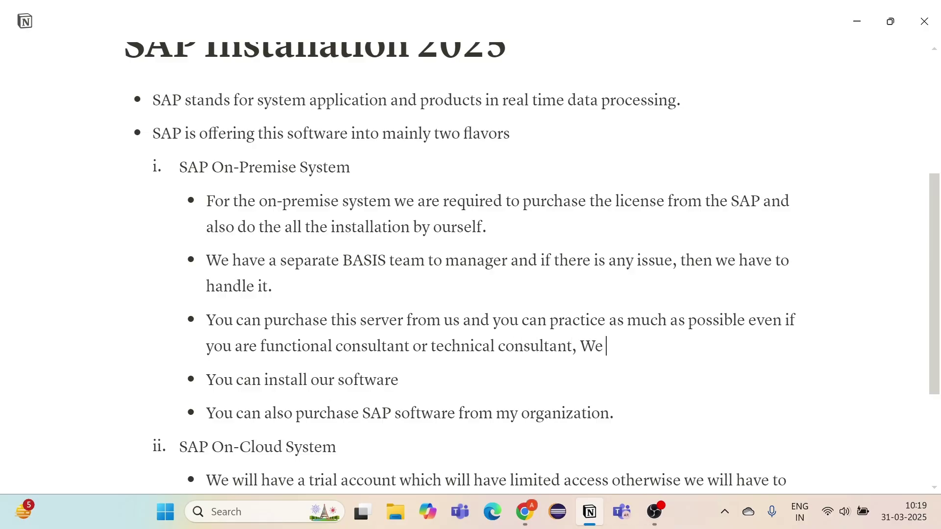
text( have all the )
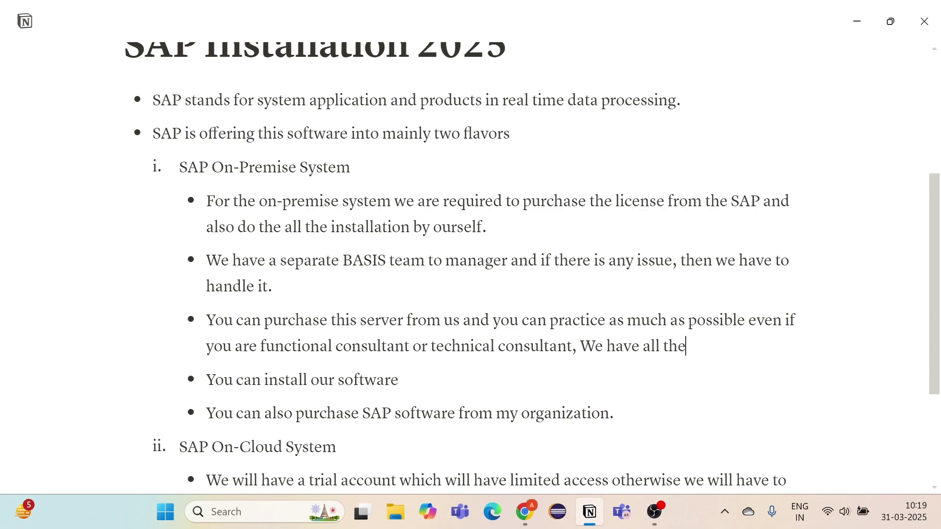
text(servers { )
text(On)
key(BackSpace)
key(BackSpace)
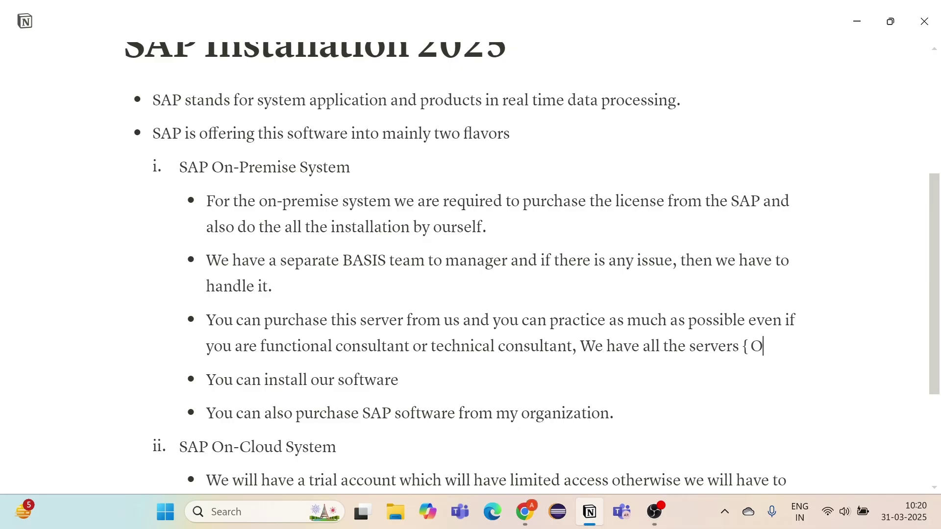
key(BackSpace)
text(EC)
text(C, S/4)
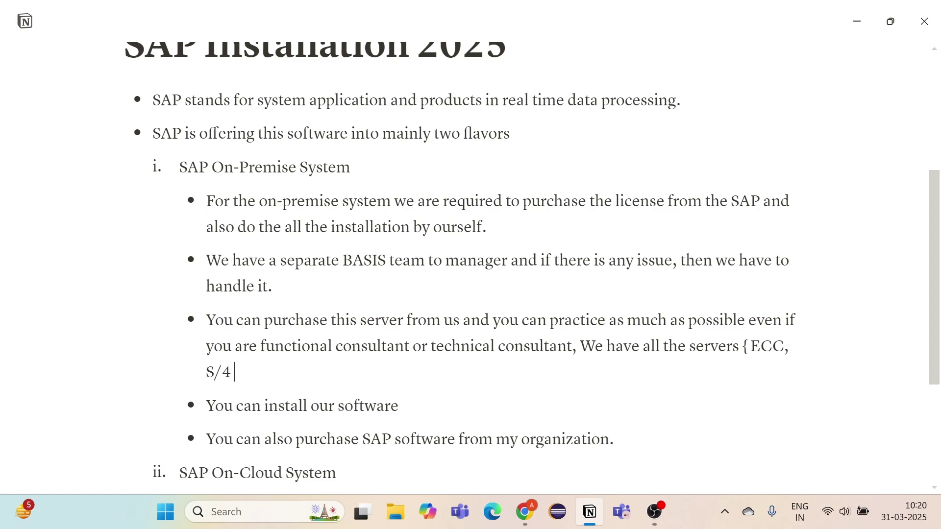
text( HANA etc.)
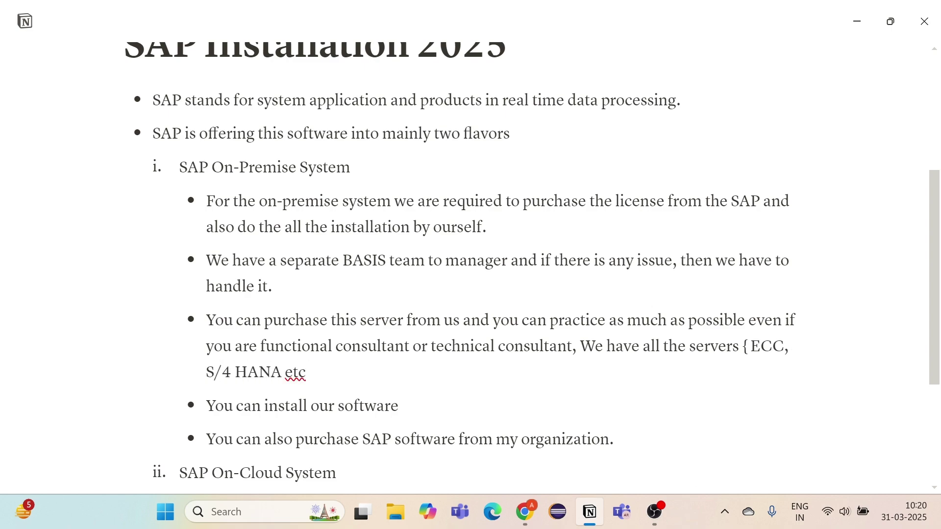
text( for a)
text(lso cloud etc. }.)
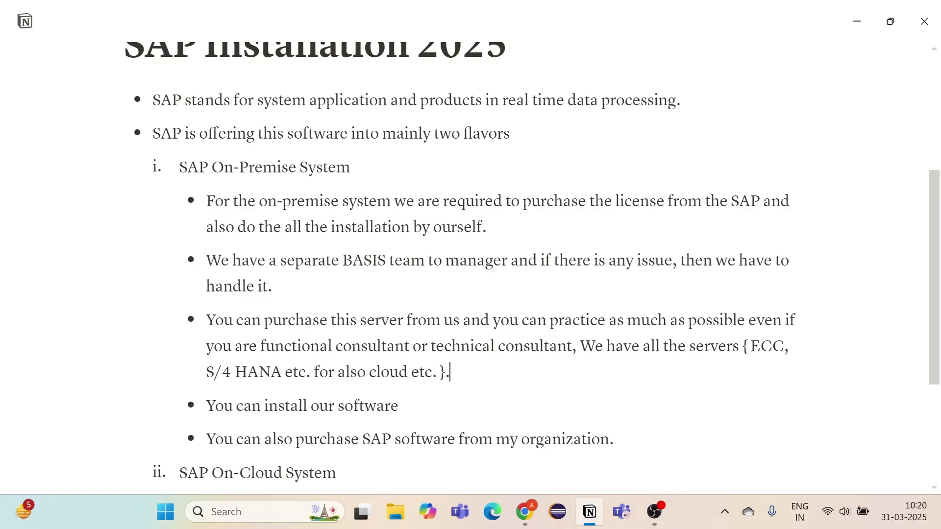
Run SAPGUI_760_Patch_2.exe from Chrome's recent downloads list.
click(525, 512)
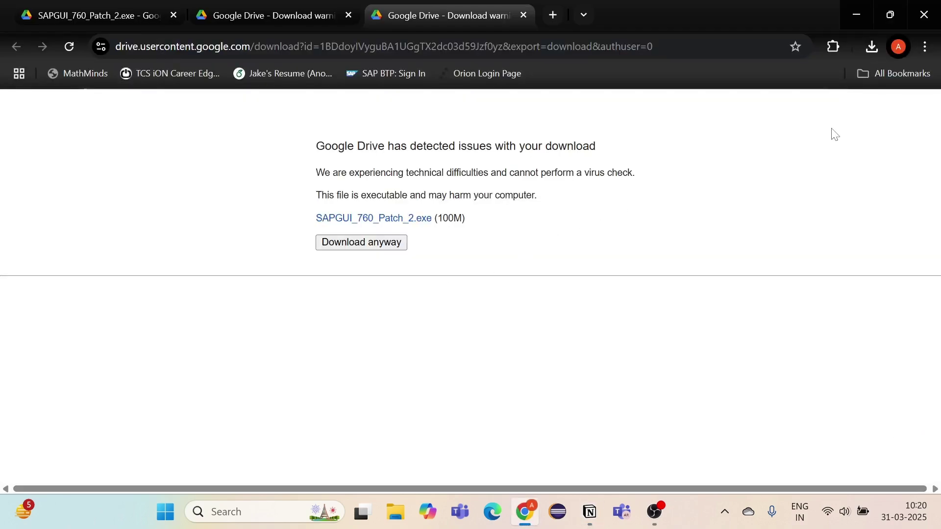
click(871, 50)
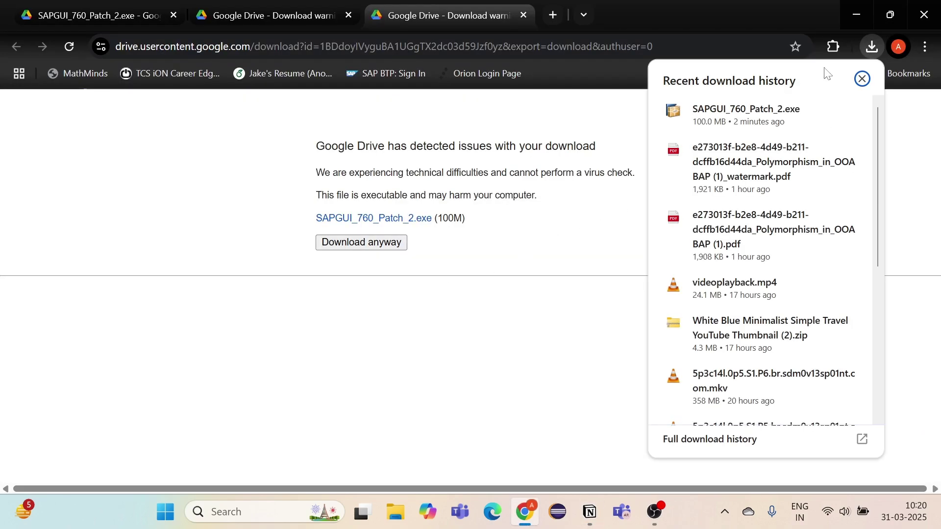
click(727, 118)
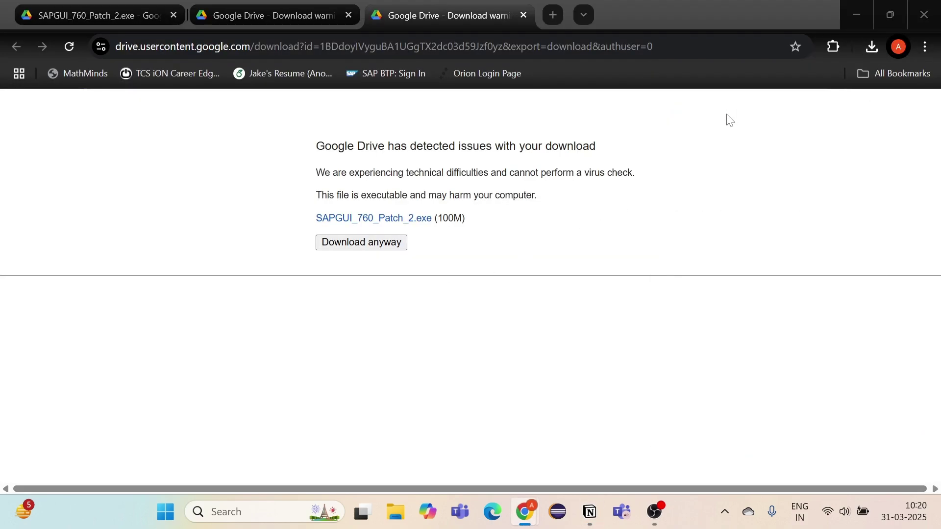
click(873, 47)
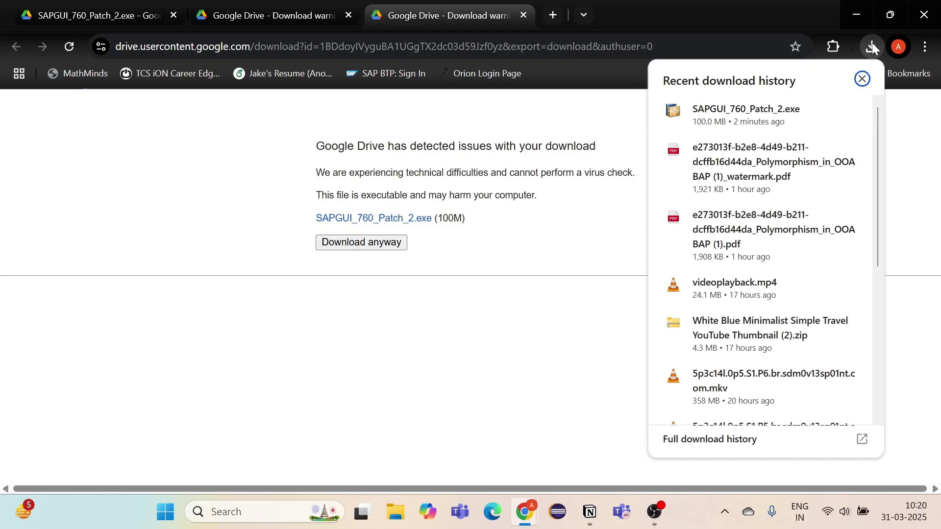
click(741, 120)
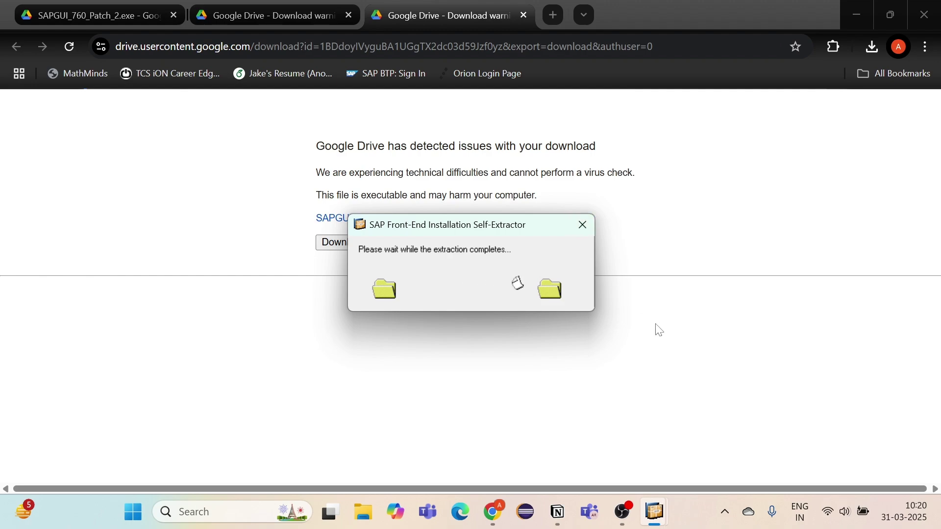
mouse_move(654, 511)
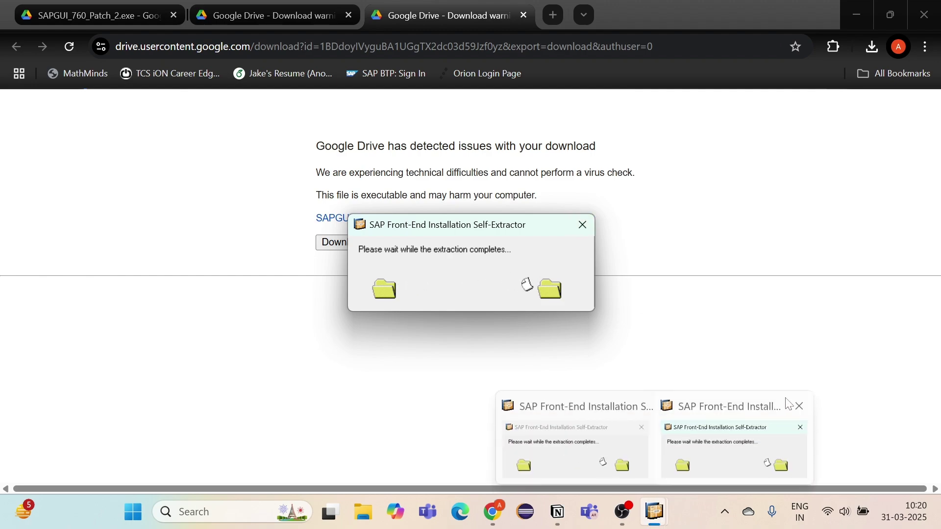
Close the duplicate self-extractor window and bring the extraction progress back into view.
click(800, 405)
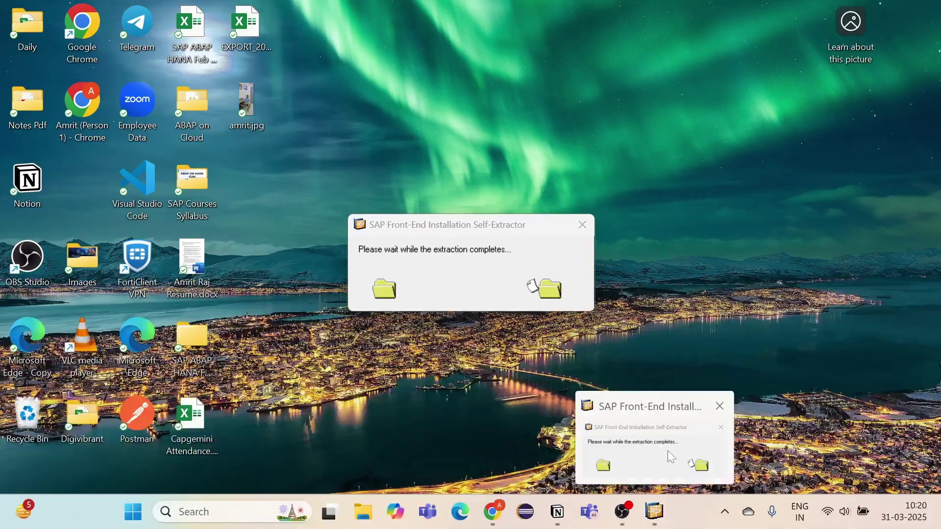
click(667, 449)
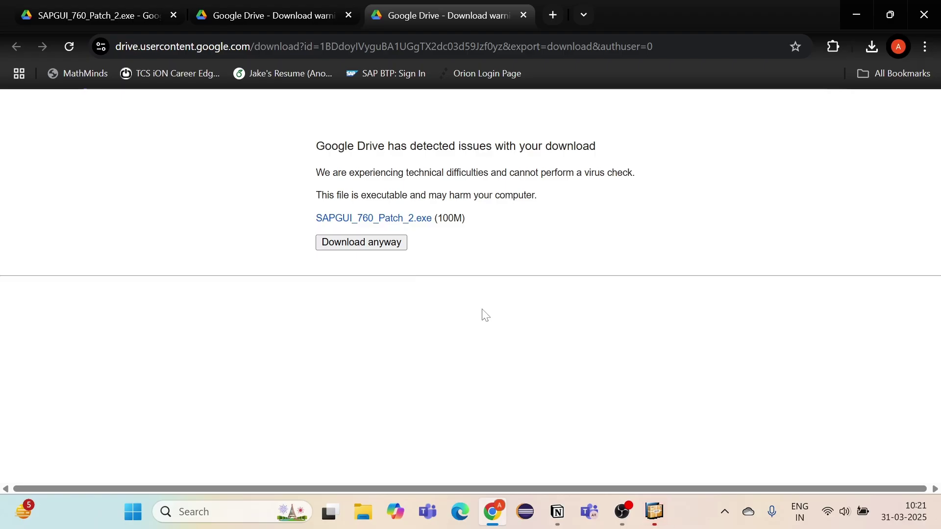
mouse_move(654, 512)
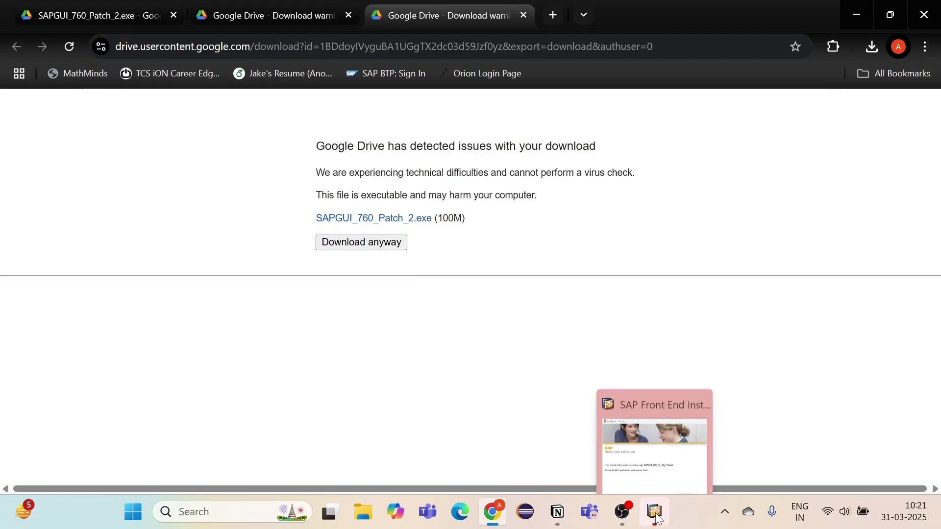
Select SAPGUI_760_P2_Sig_Theme and start installing it, then return to the Notion notes.
click(643, 402)
click(608, 408)
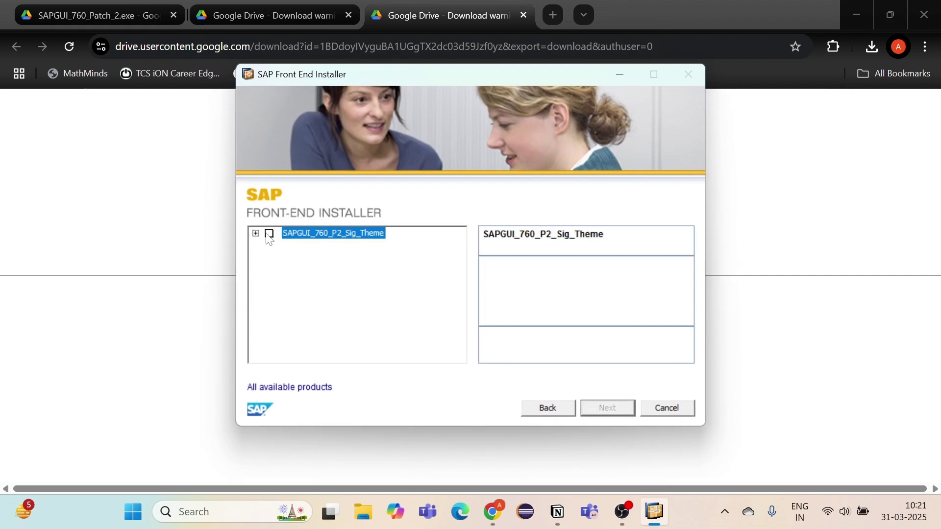
click(268, 235)
click(611, 414)
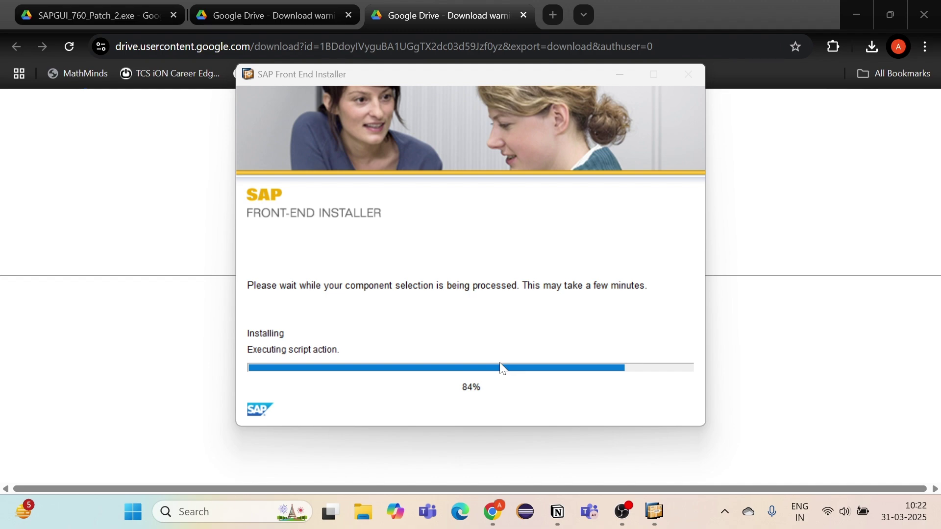
click(557, 521)
scroll(470, 265, down, 1)
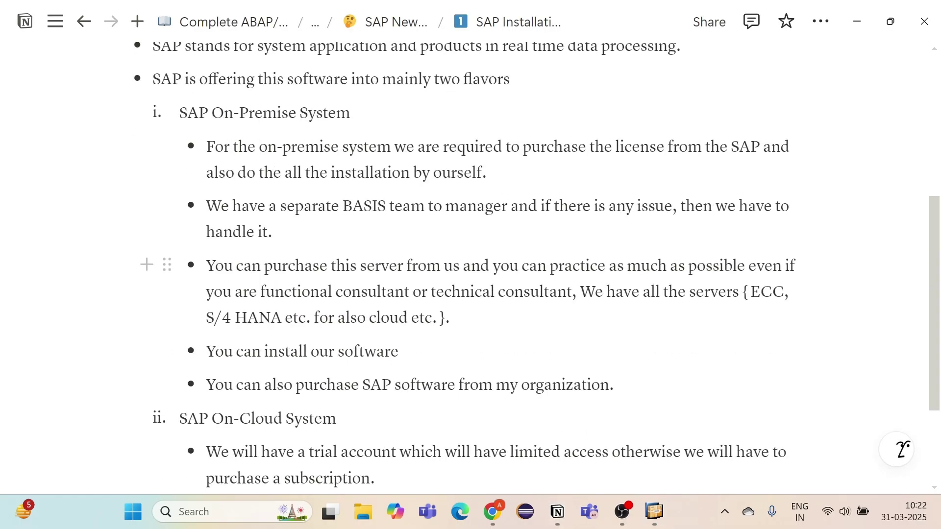
key(Return)
key(BackSpace)
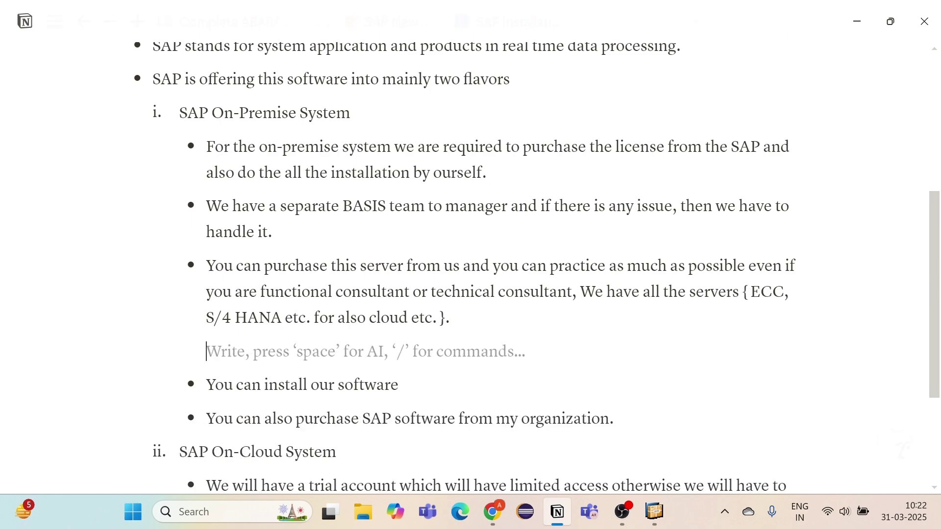
text(W)
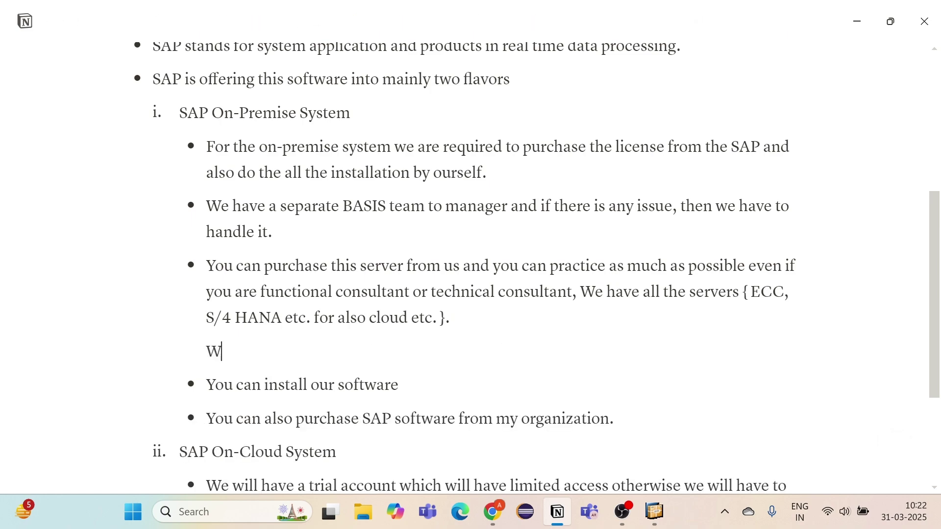
text(hatsapp :)
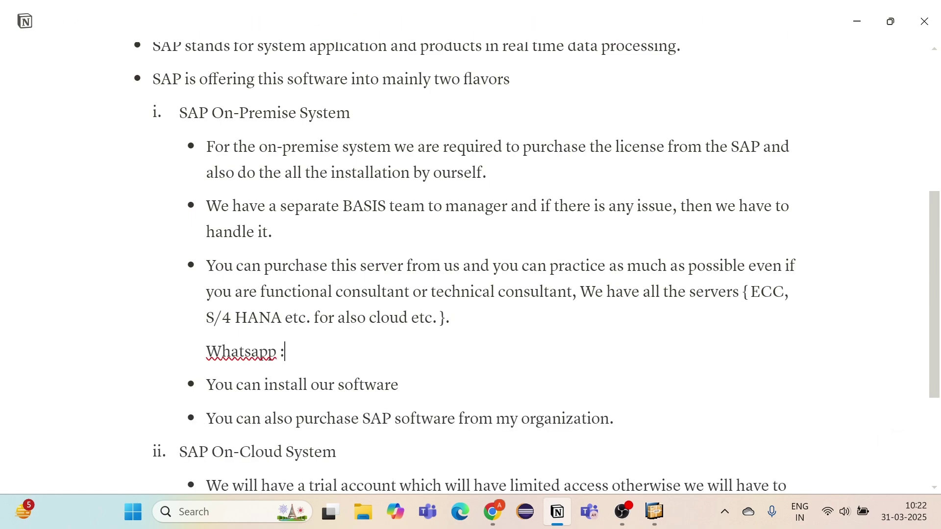
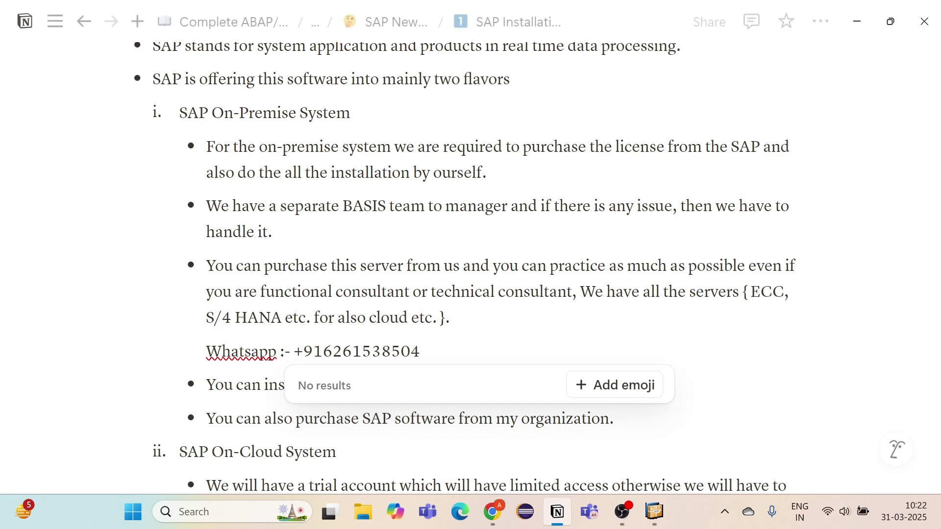
Correct the spelling to 'WhatsApp', then check the installer's progress.
click(260, 352)
key(BackSpace)
text(A)
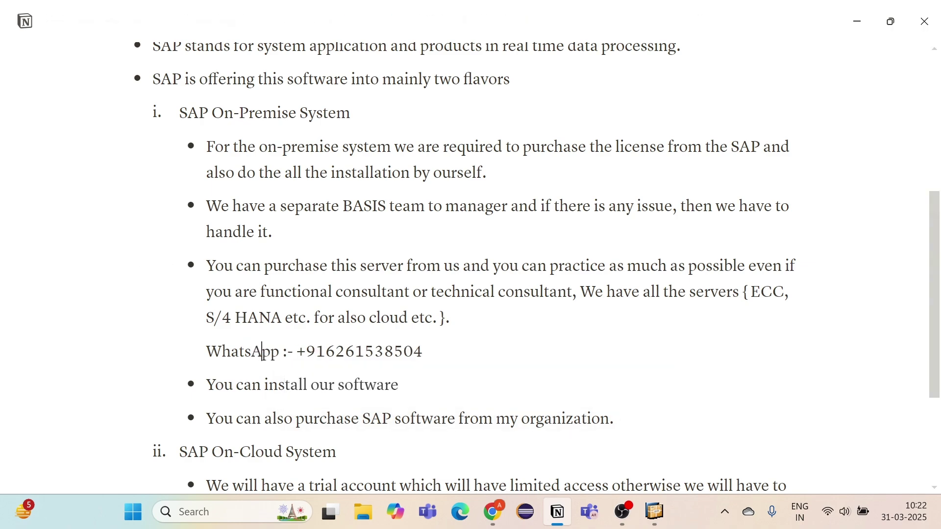
click(423, 352)
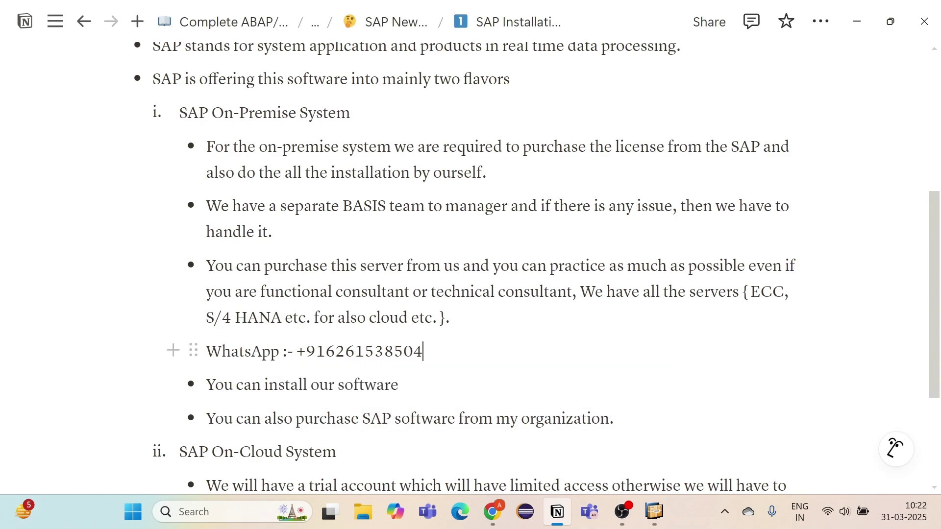
key(alt+Tab)
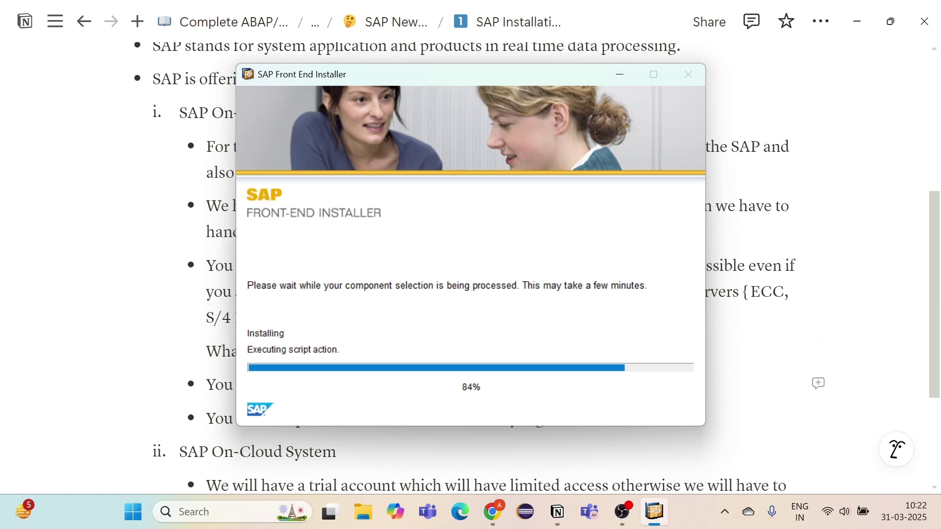
mouse_move(654, 512)
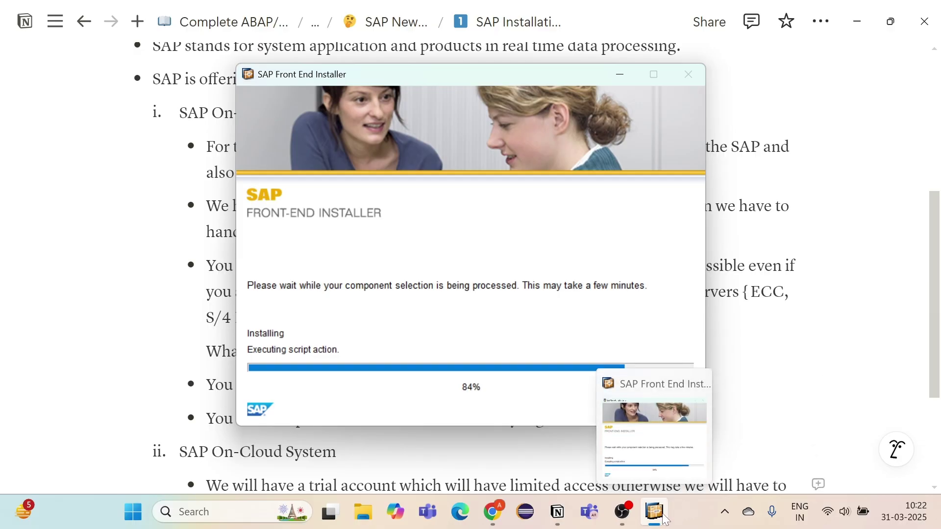
Wait for the SAP Front End installation to complete and dismiss the success message.
key(alt+Tab)
key(alt+Tab)
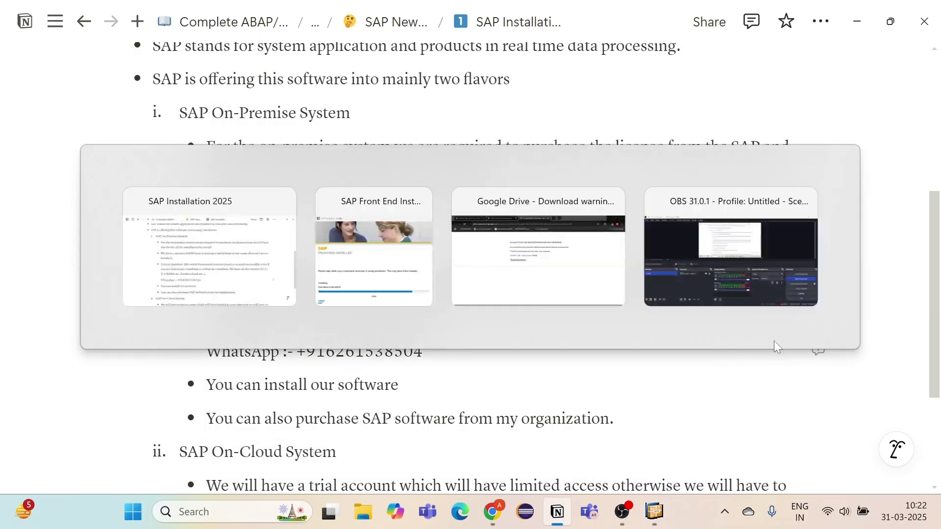
key(alt+Tab)
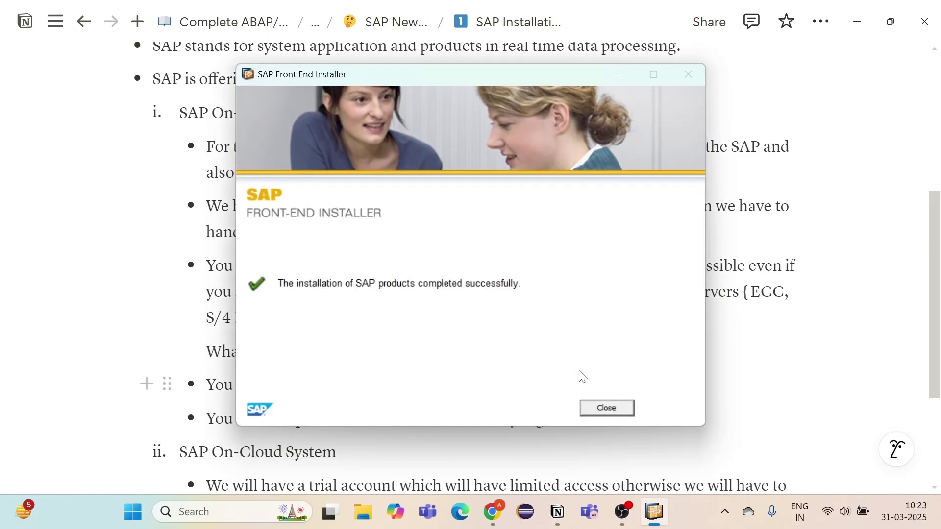
click(607, 409)
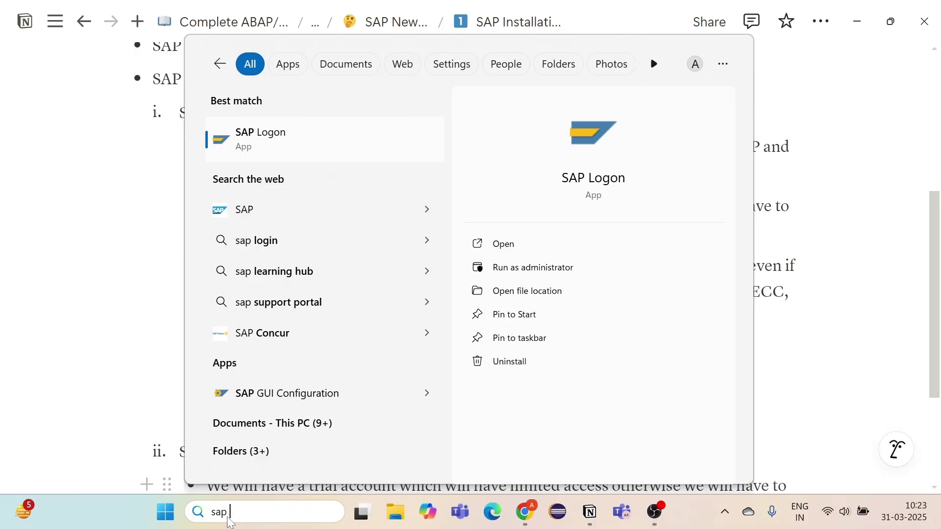
Launch SAP Logon 760 and log on to S4HANA Technical User with the saved user name.
key(Return)
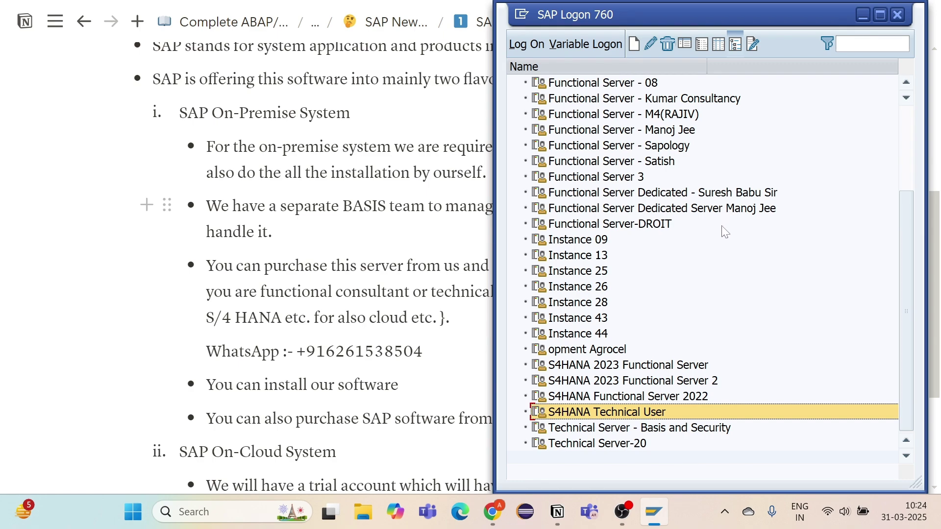
key(Return)
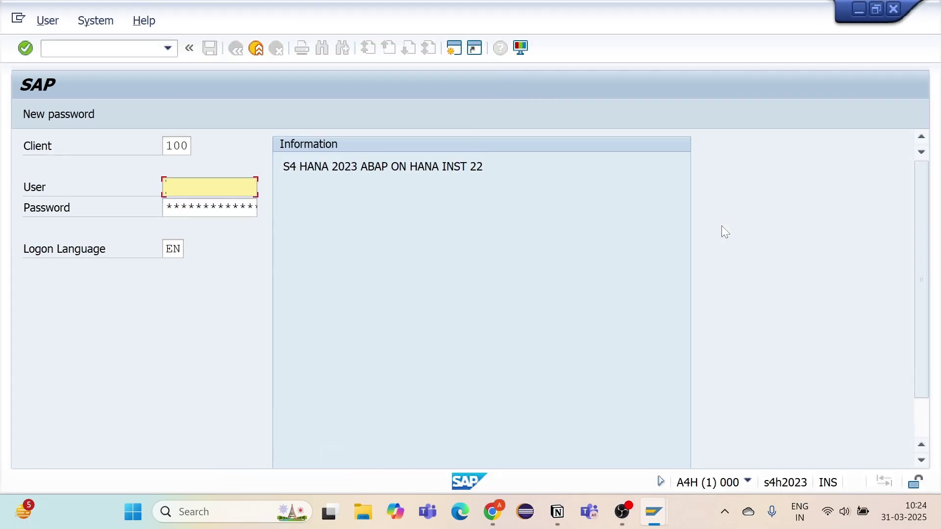
key(Down)
key(Return)
key(Tab)
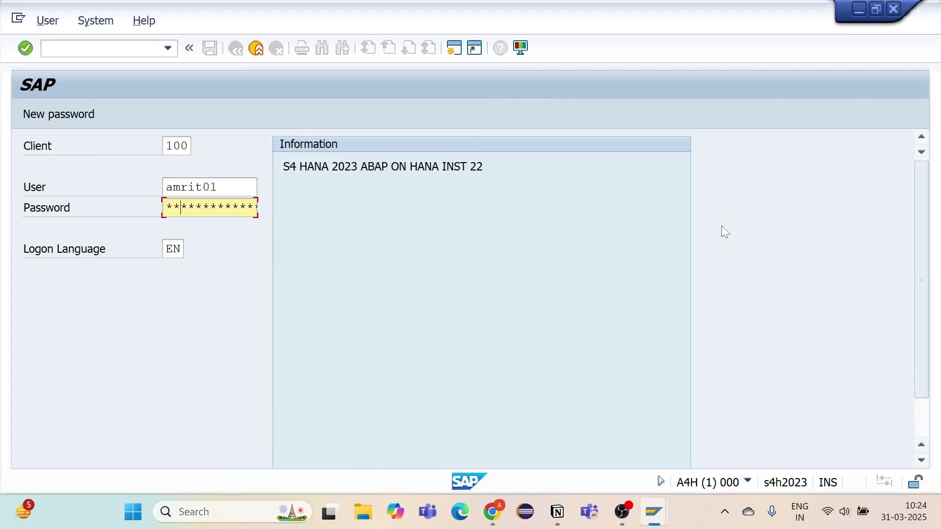
key(Return)
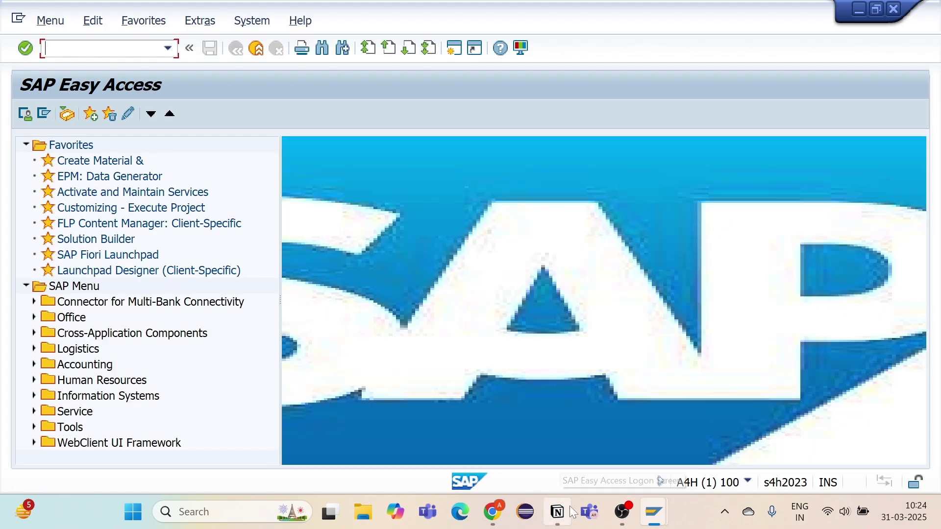
click(558, 520)
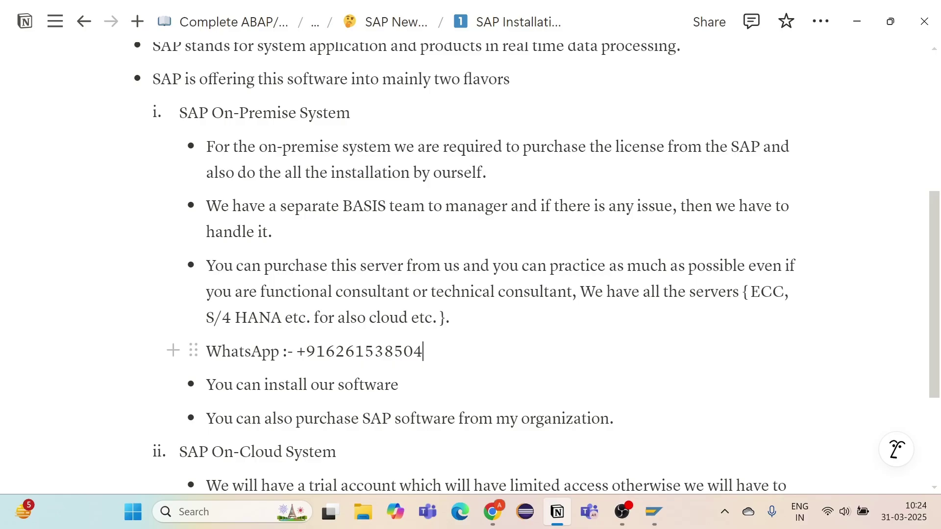
drag(206, 352, 422, 351)
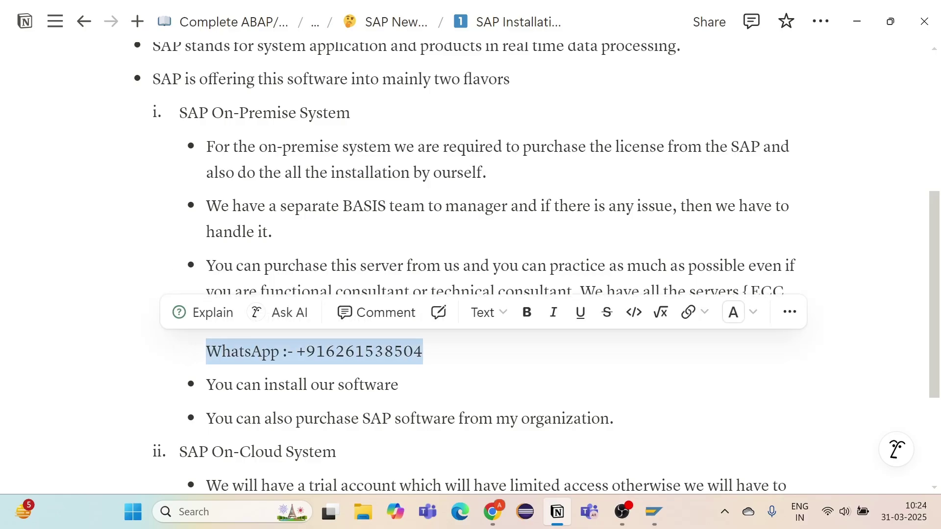
click(533, 319)
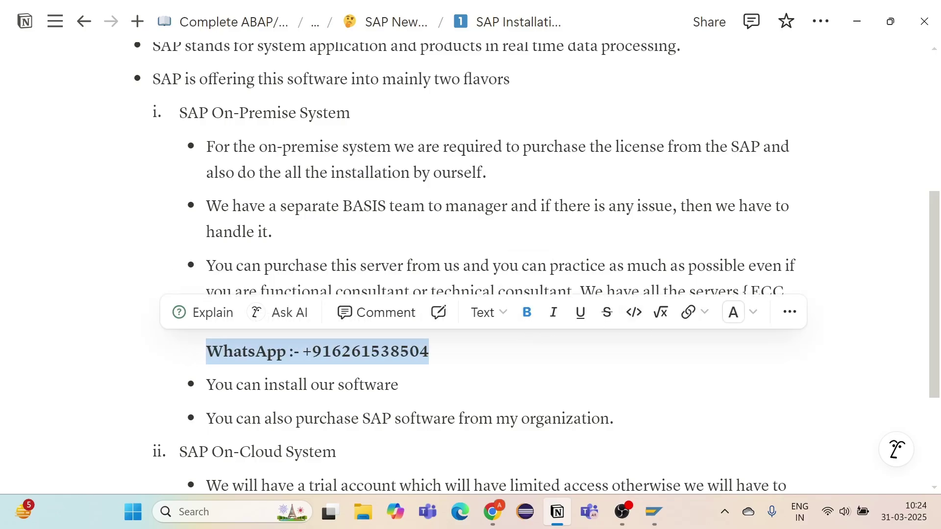
key(Right)
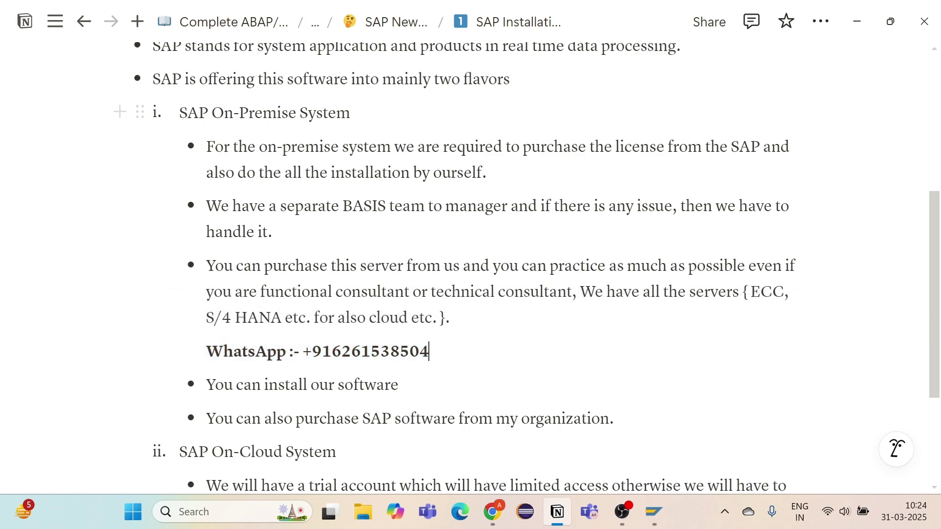